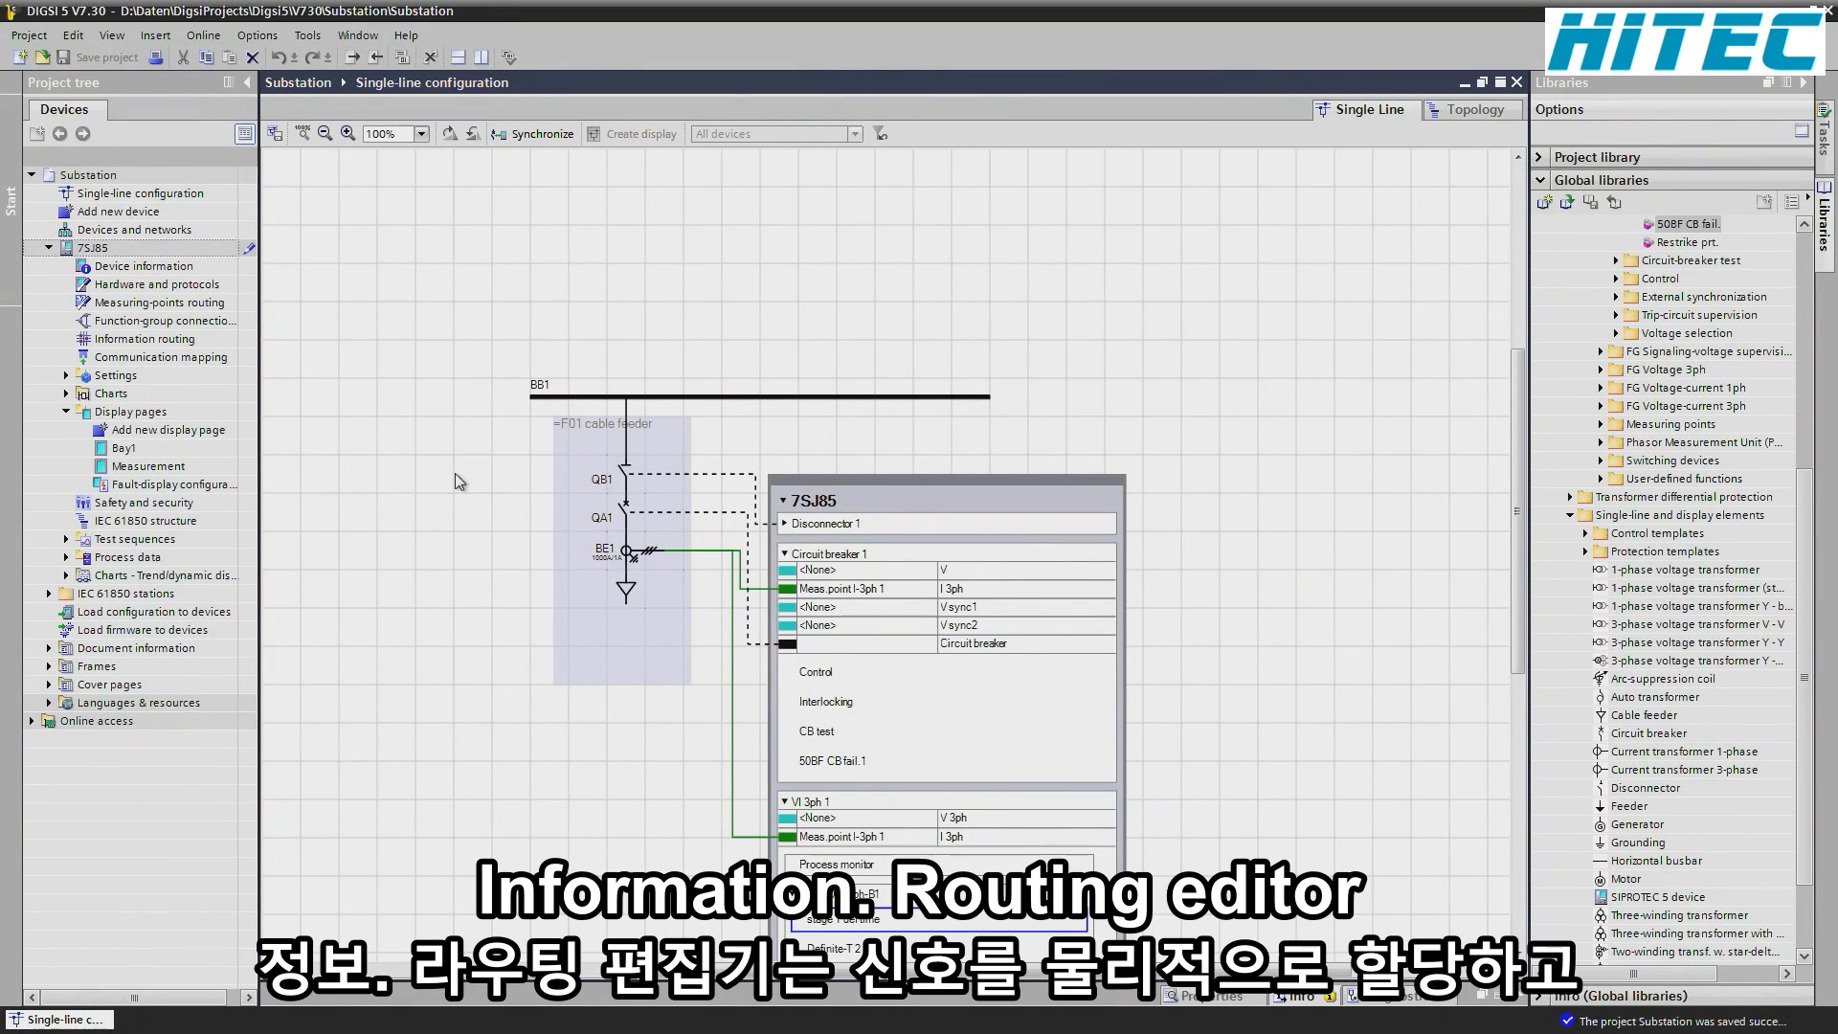
- Open the 7SJ85 information routing matrix and collapse the Source and Binary output column groups
double_click(175, 342)
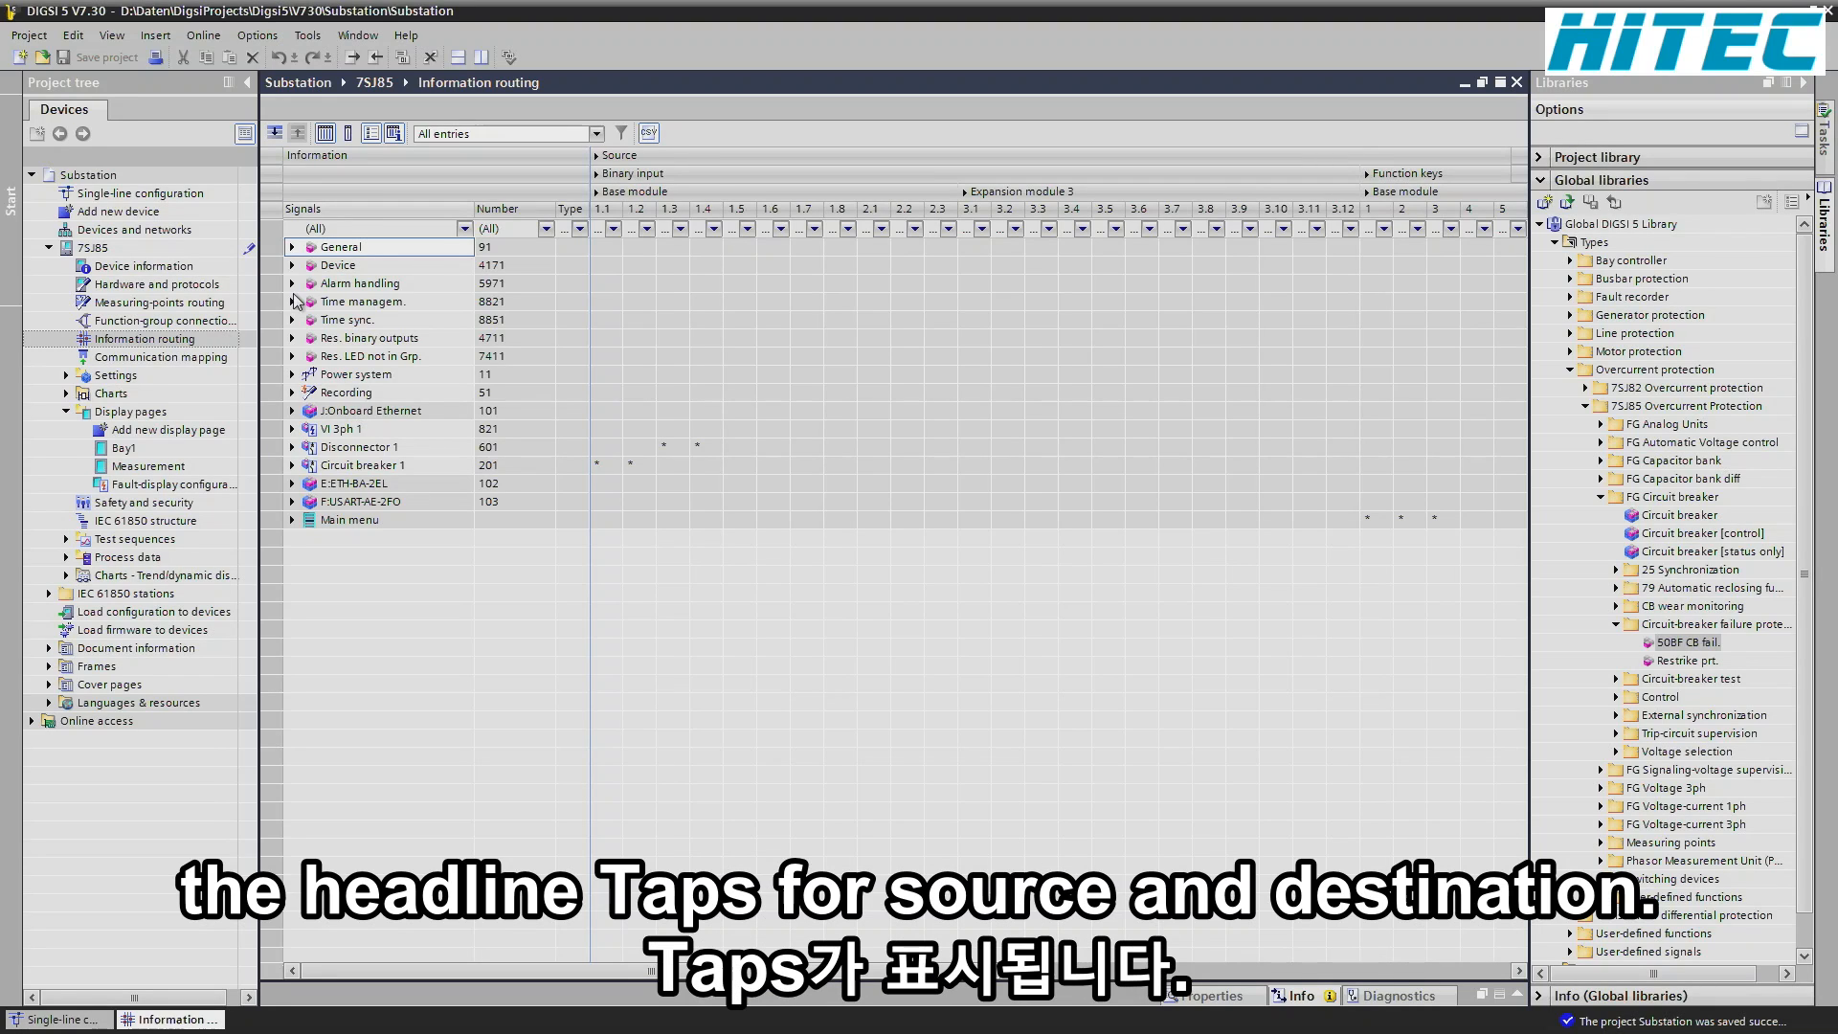
drag(565, 971, 868, 977)
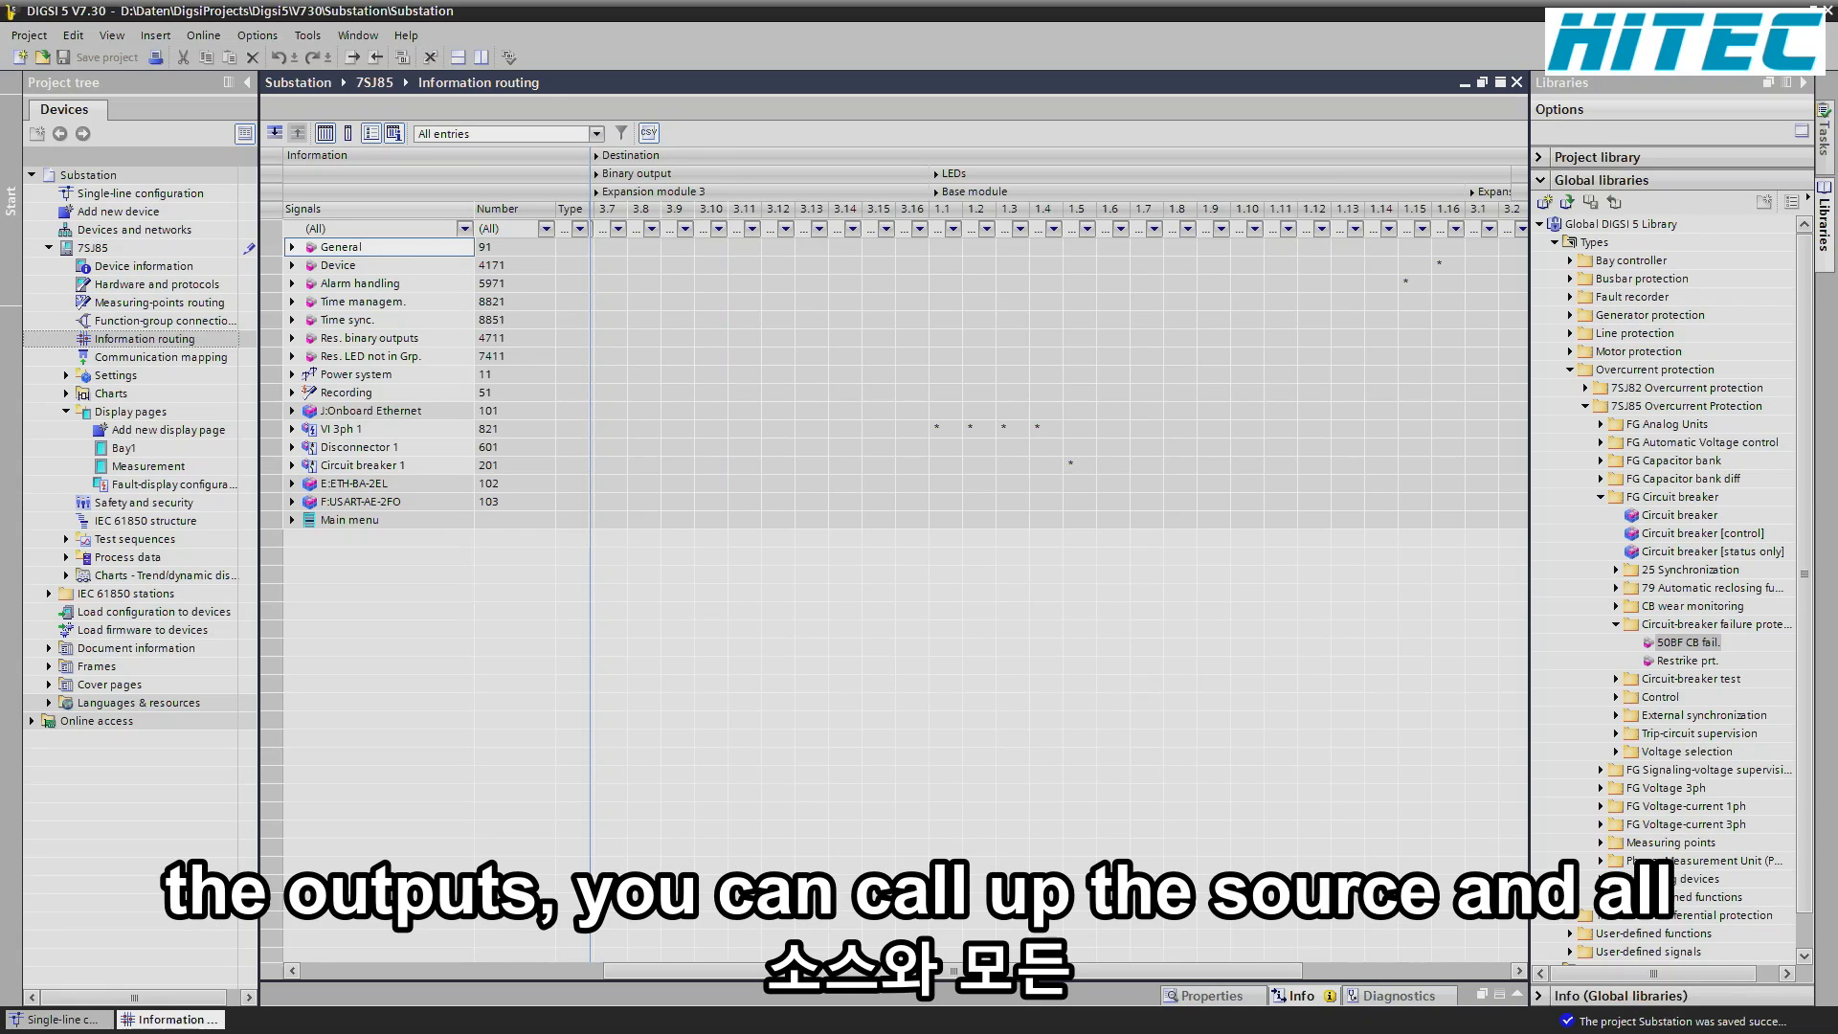
drag(767, 970, 463, 953)
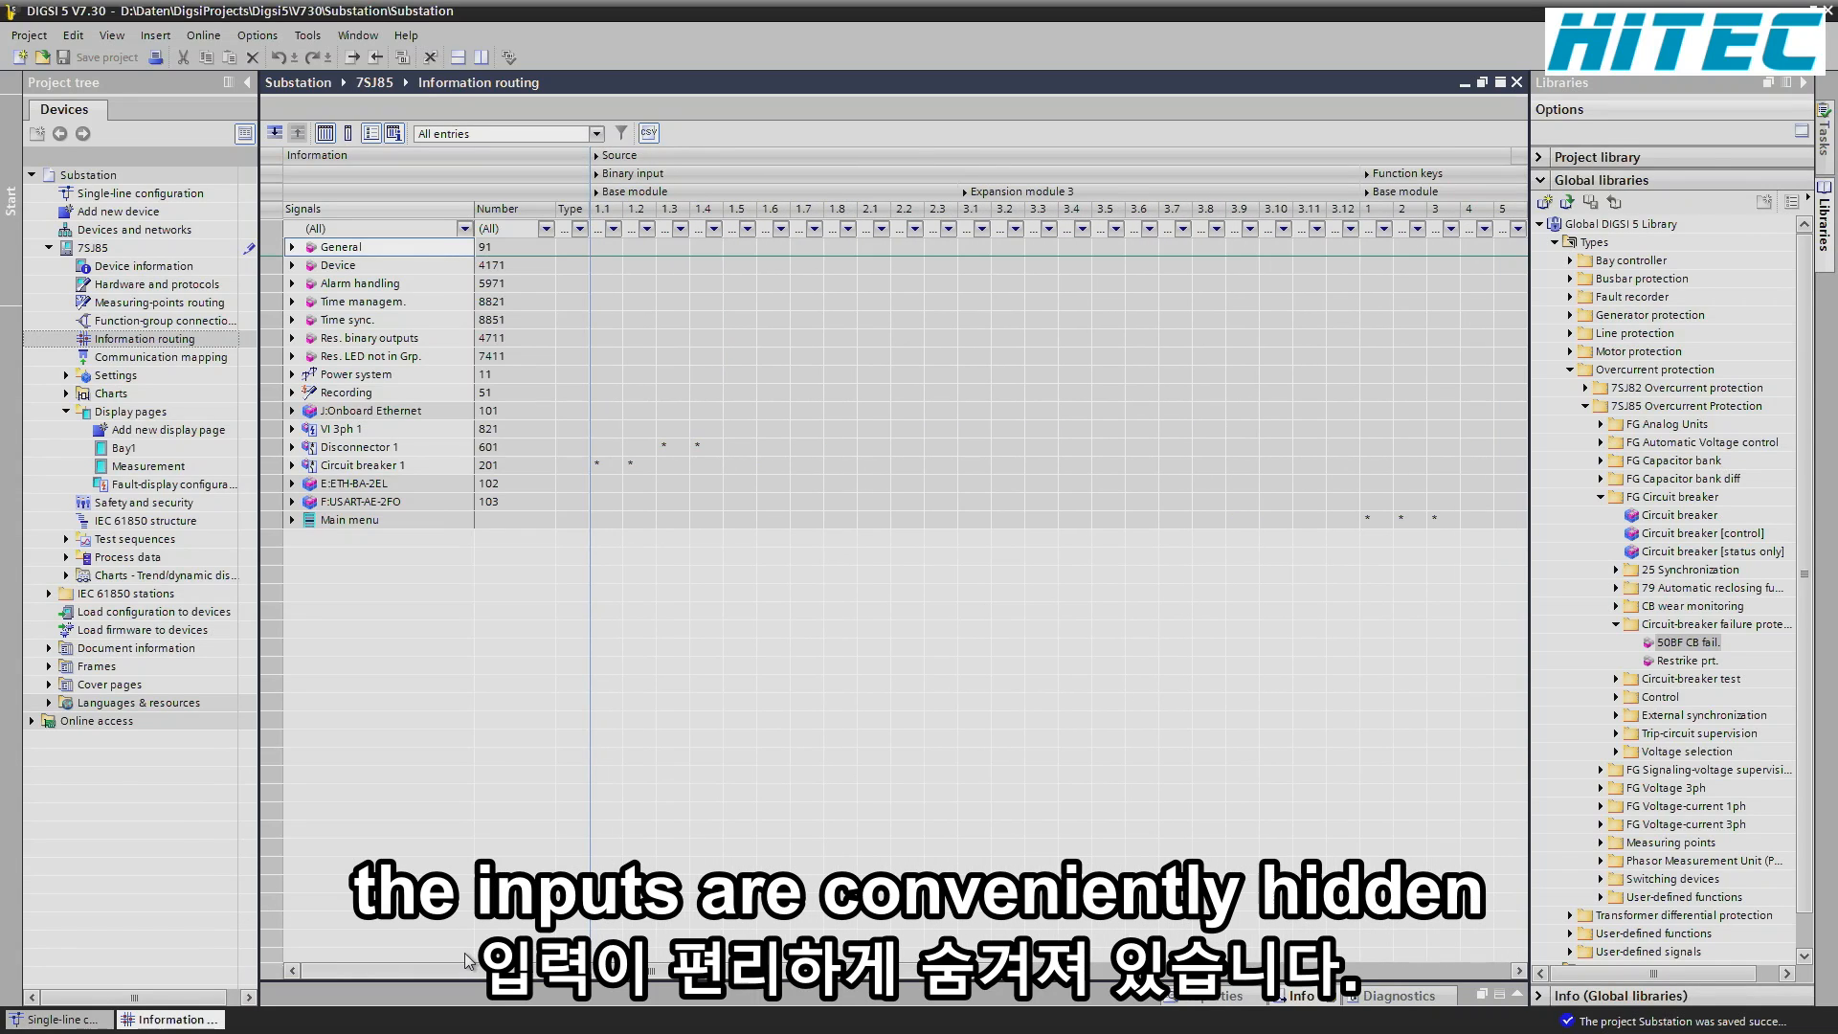
click(596, 155)
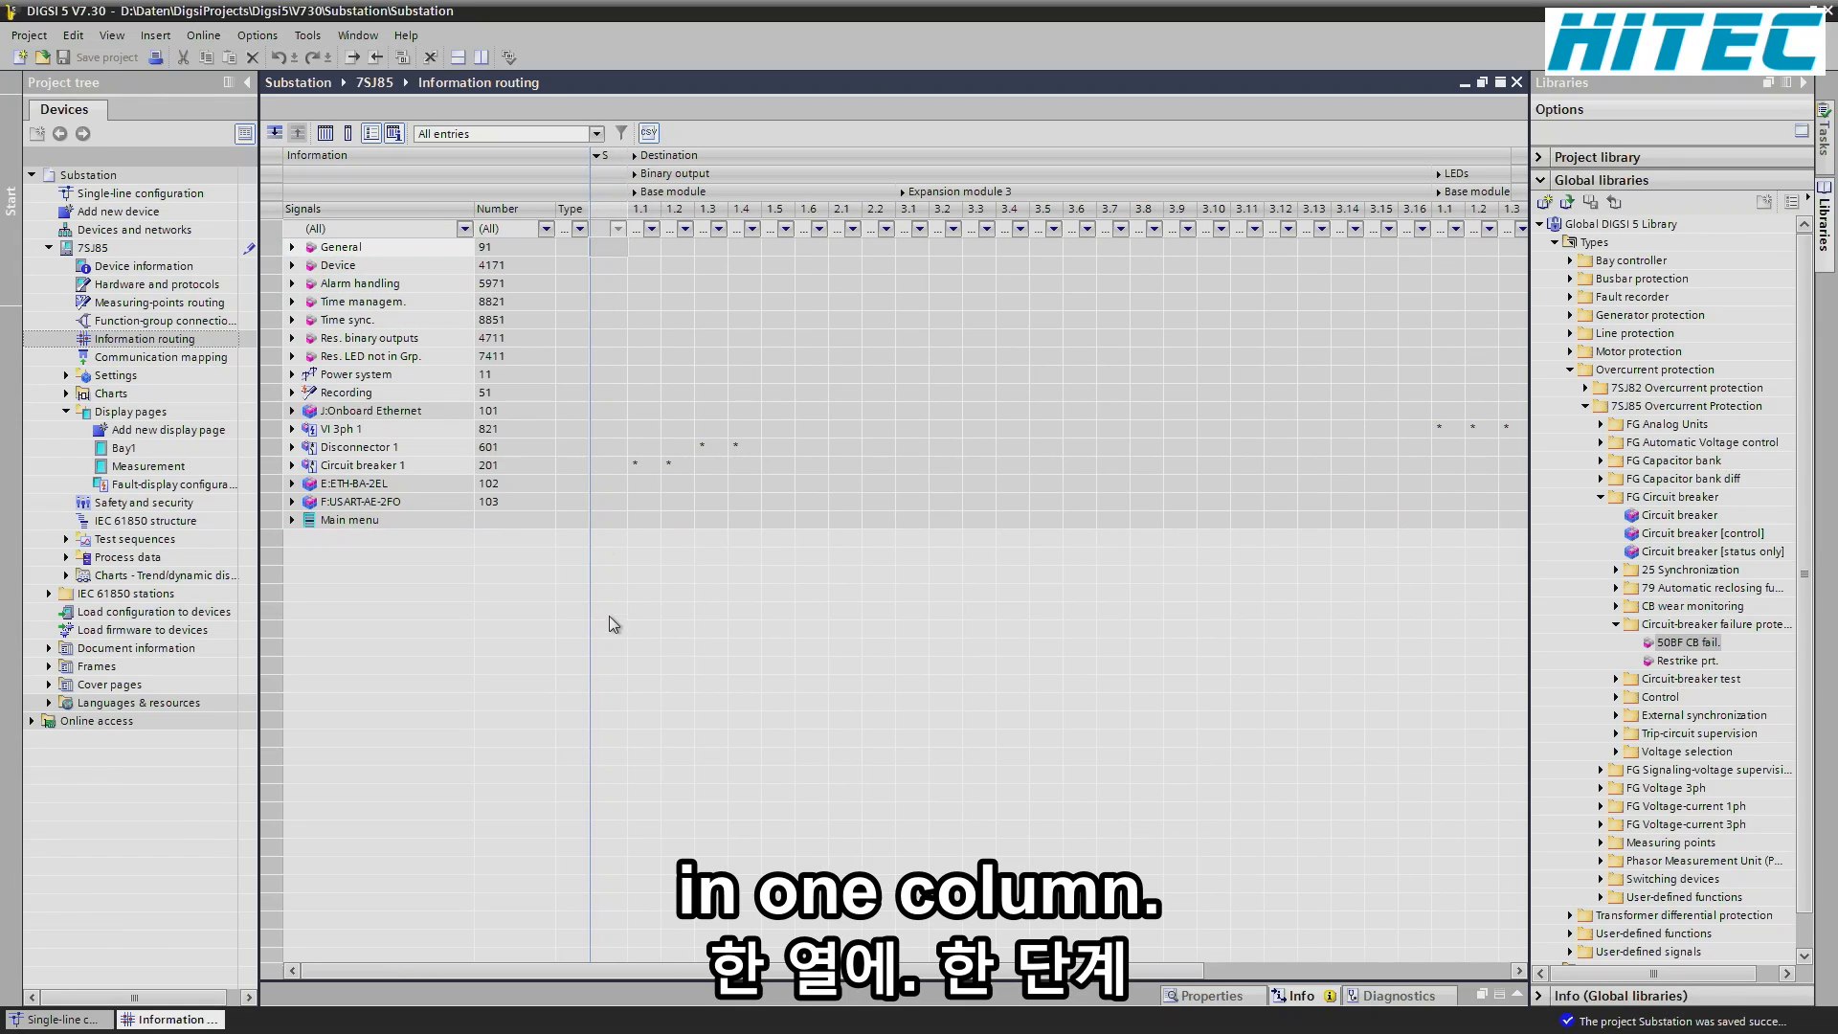
click(635, 175)
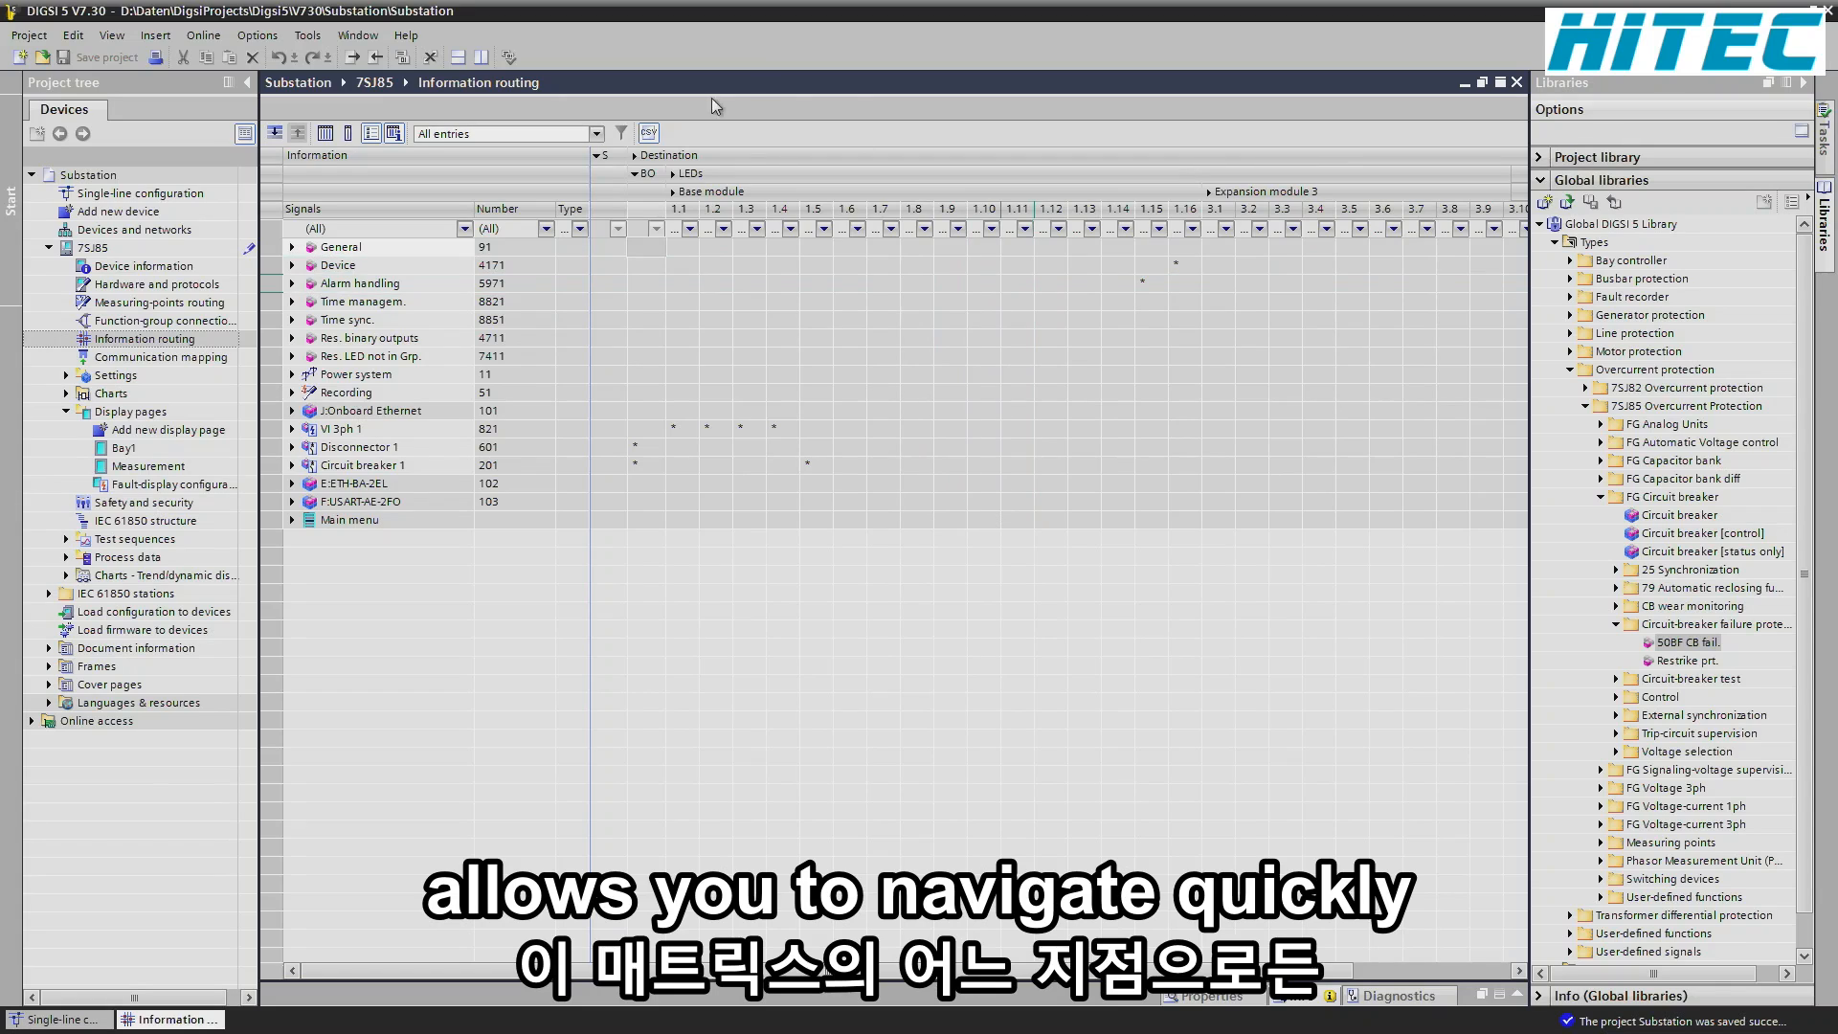
- Examine the source and destination column groups of the matrix, including the terminal details of base-module binary output 1.1
click(596, 157)
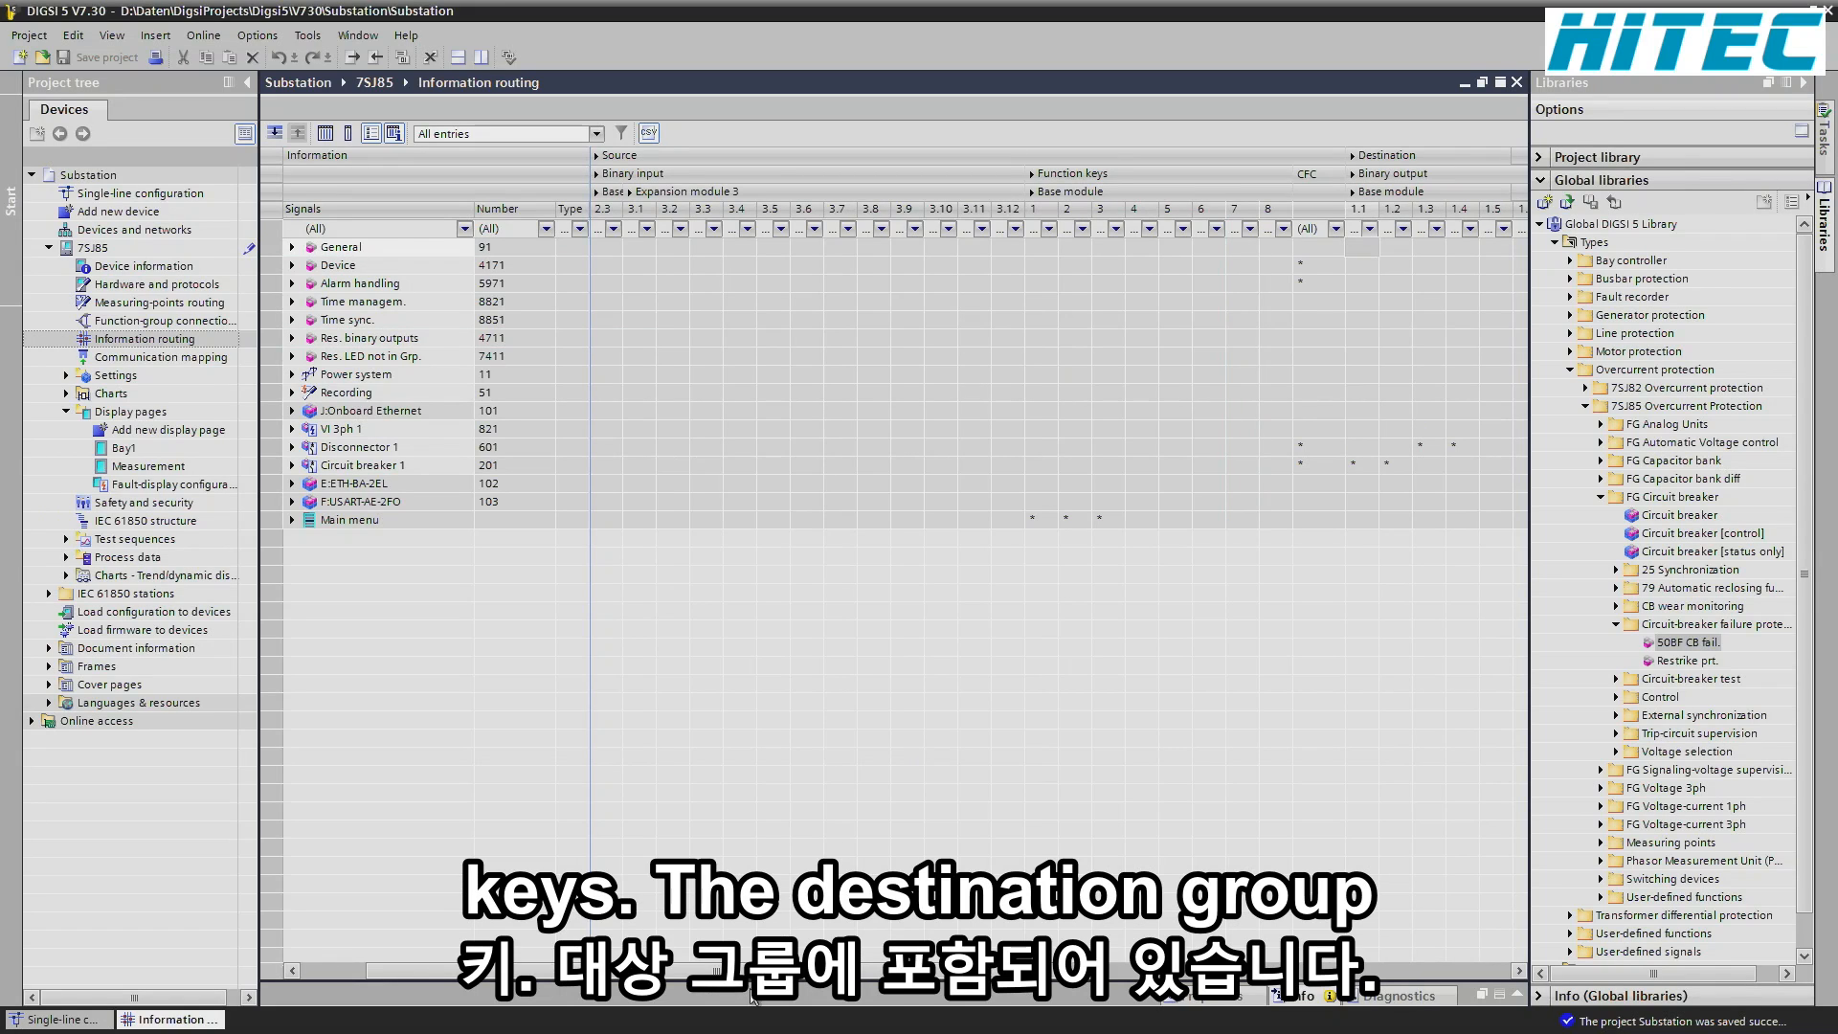
drag(799, 972, 916, 969)
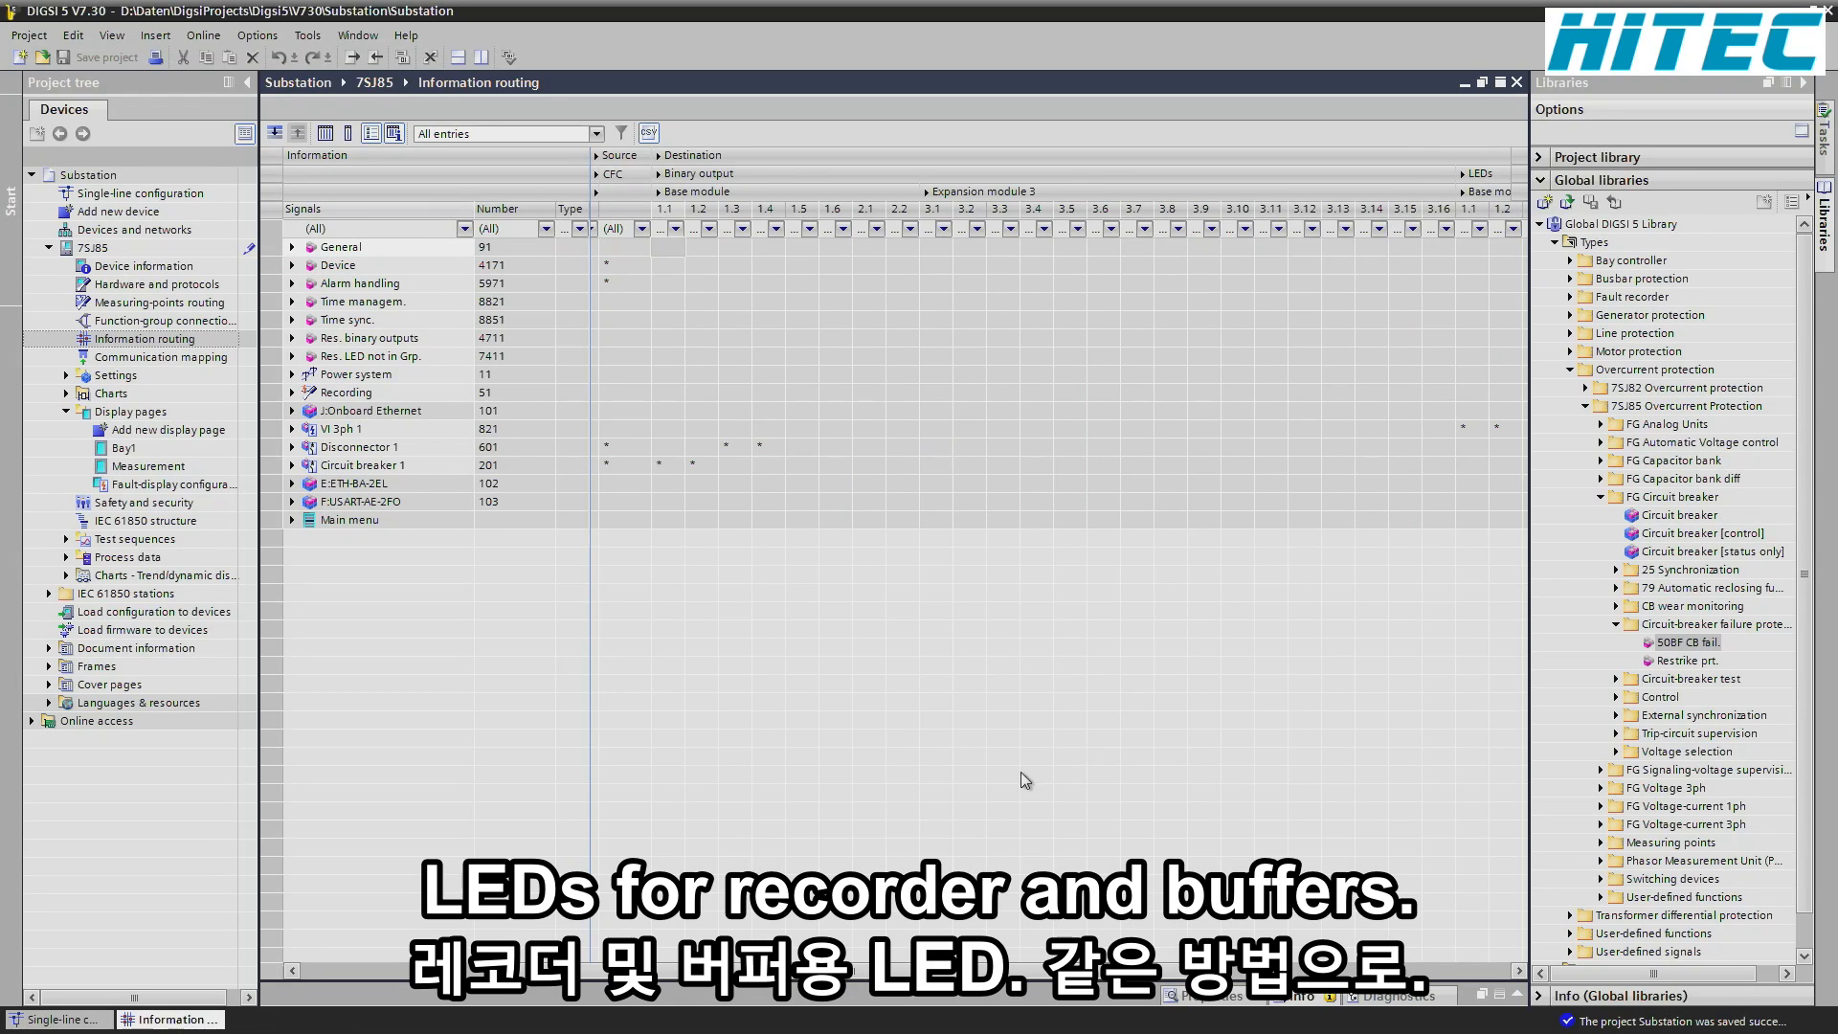
drag(854, 973, 1126, 970)
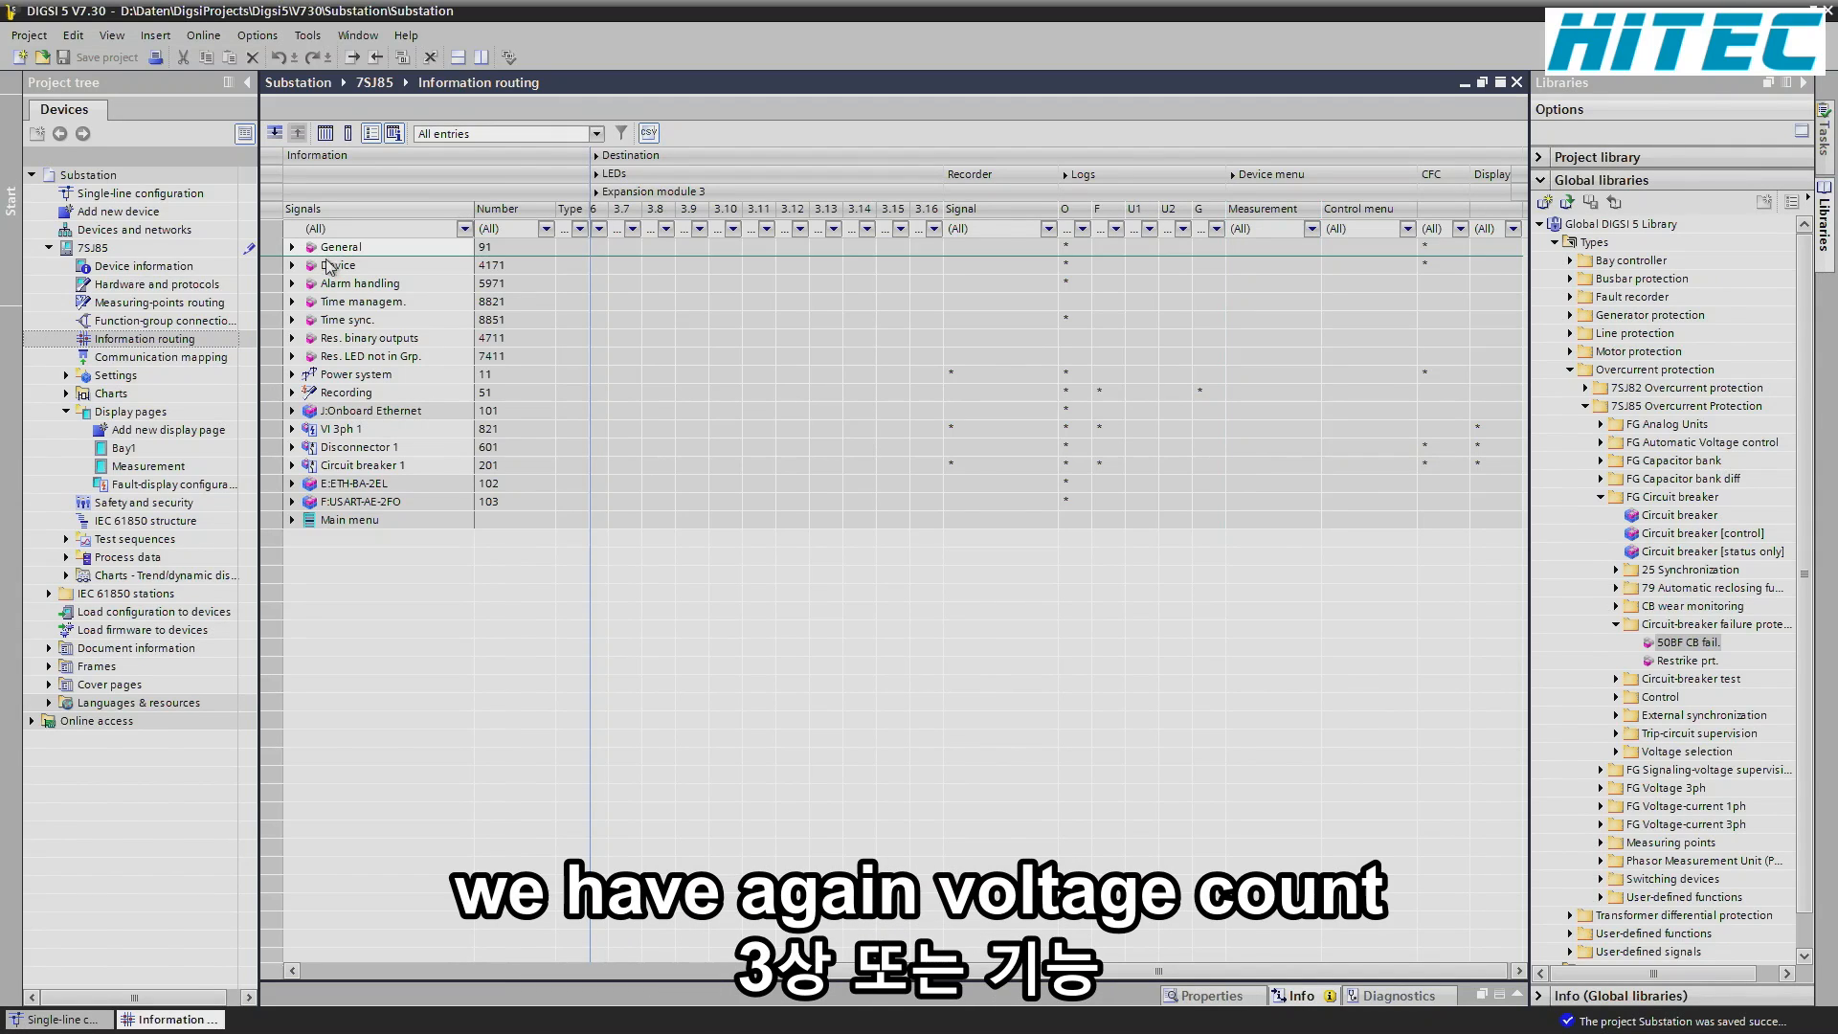
click(292, 429)
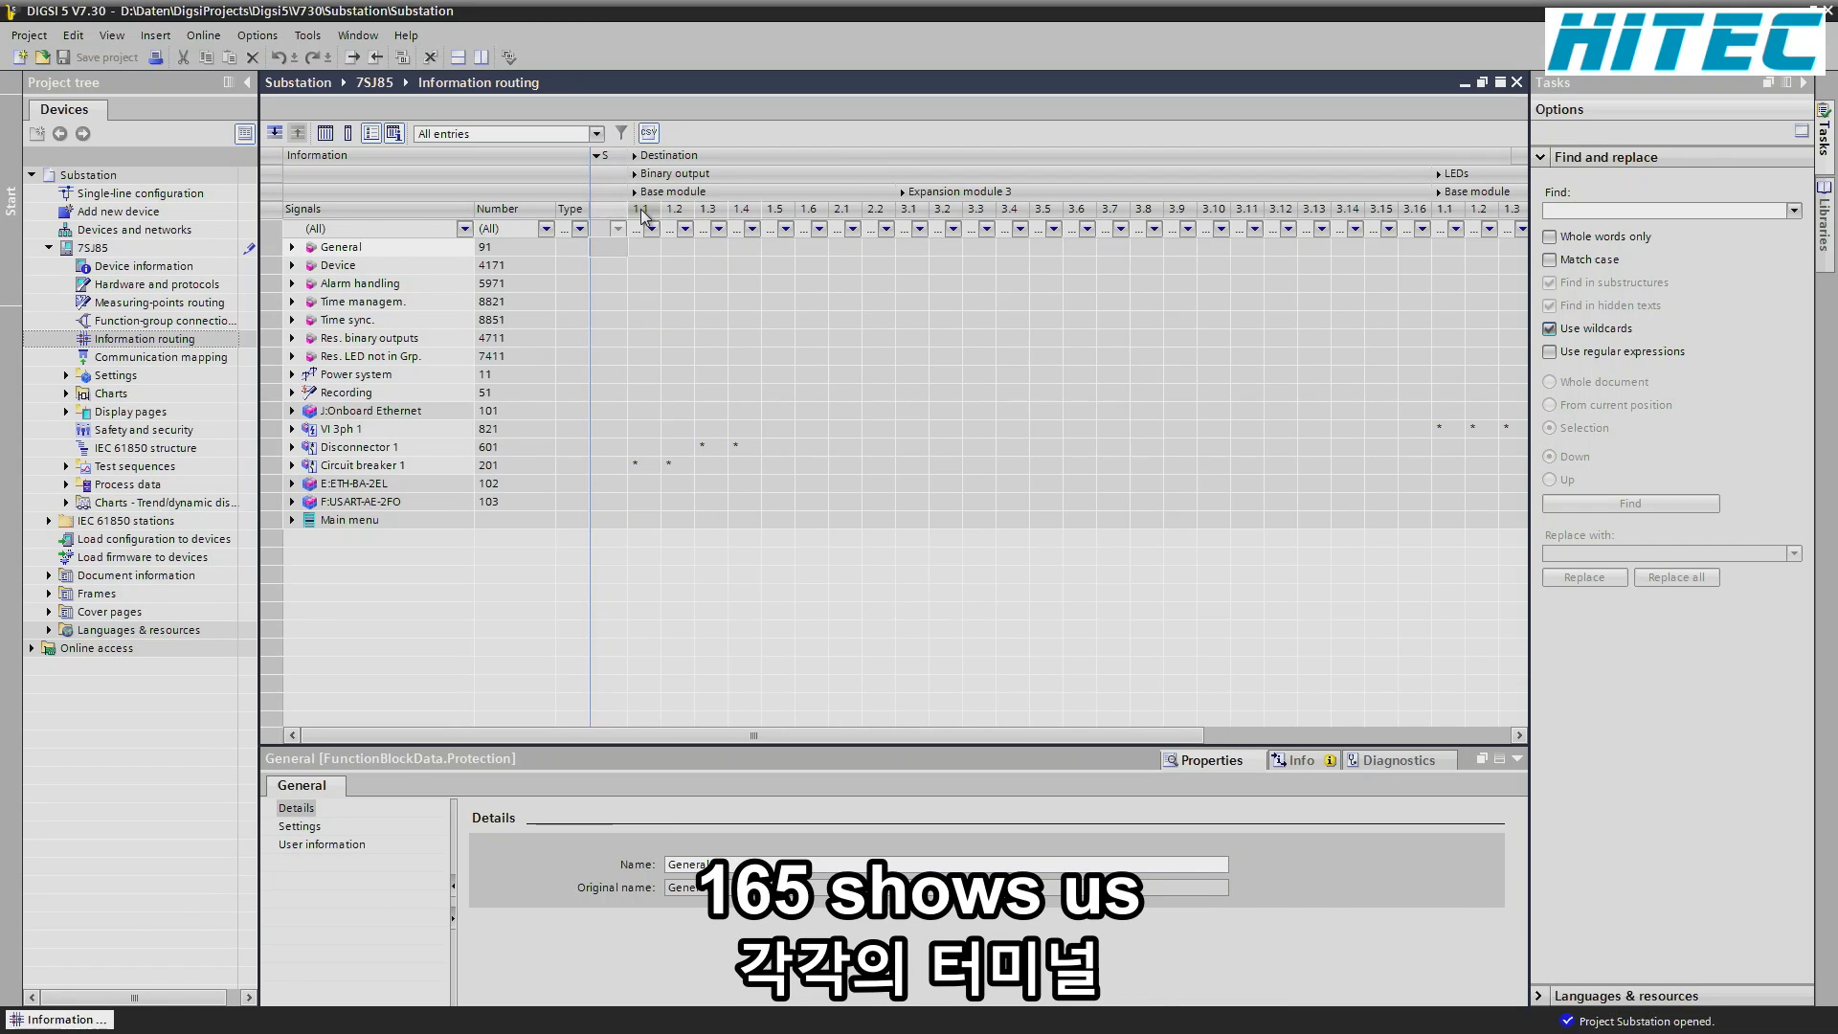
mouse_move(644, 211)
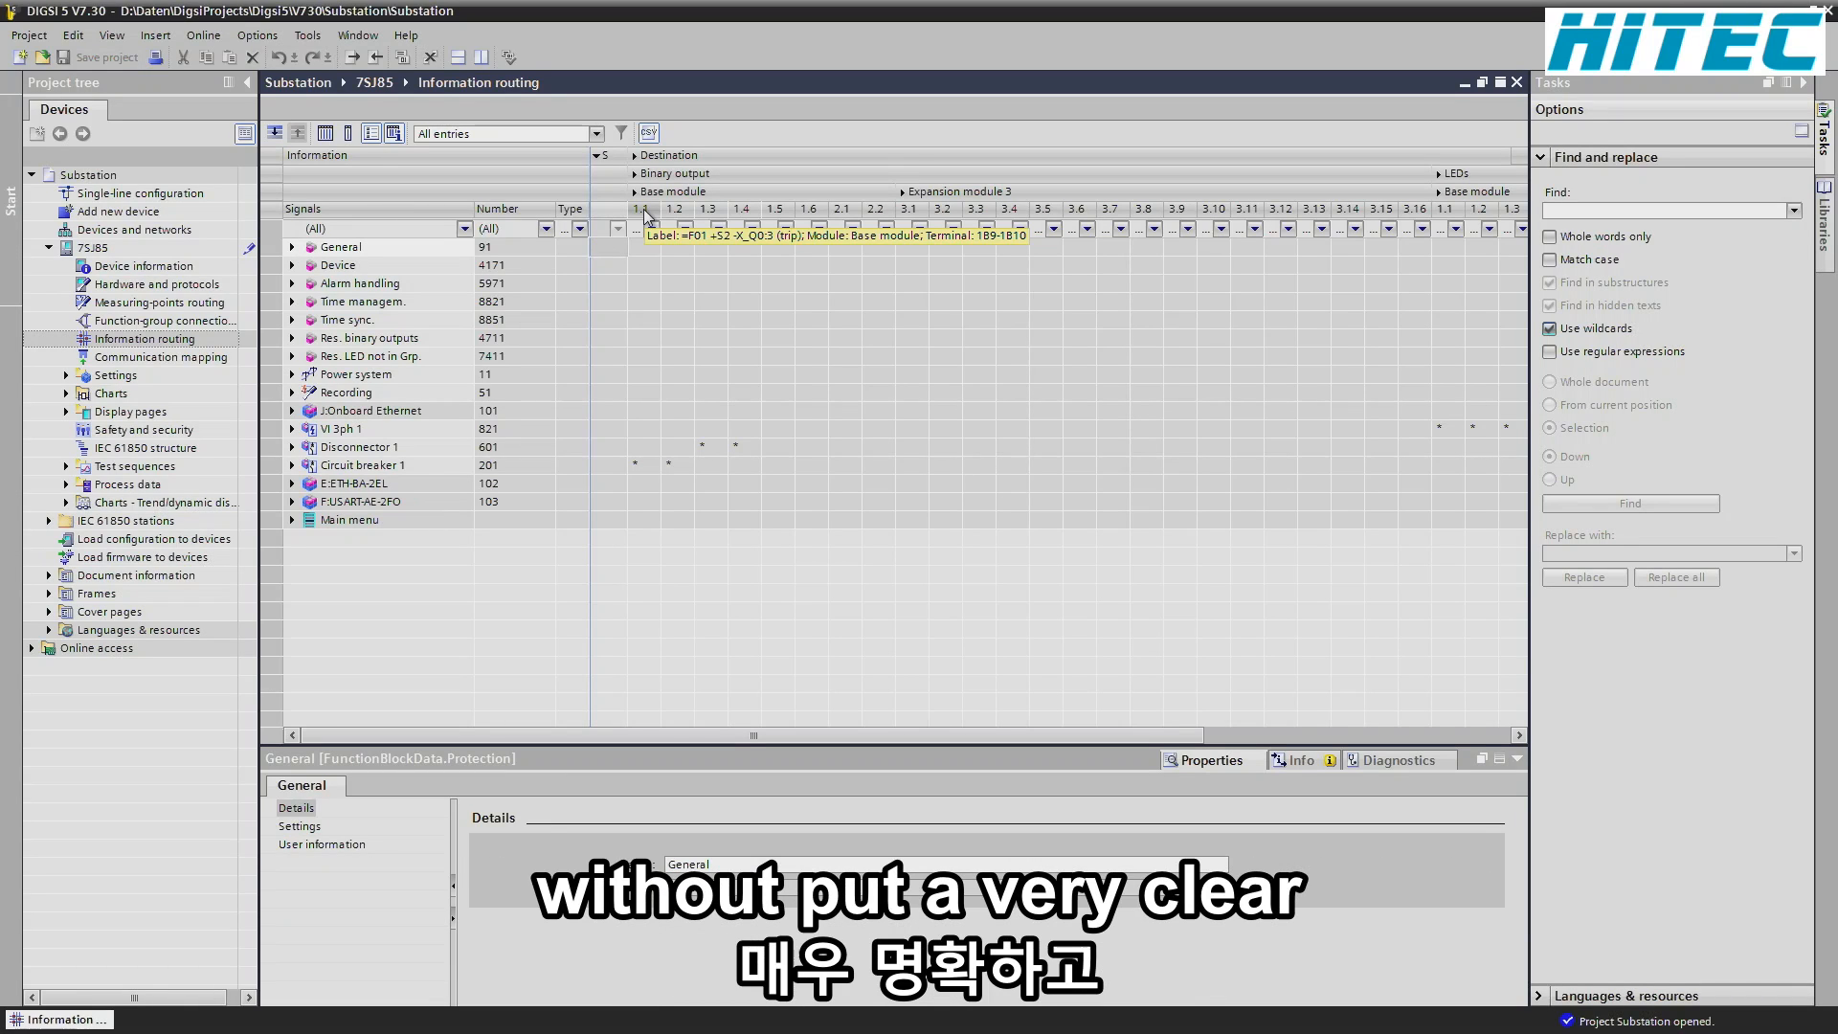
- Expand the Source columns and view the routing options of the General group's >LED reset signal for base-module binary input 1.1
click(598, 159)
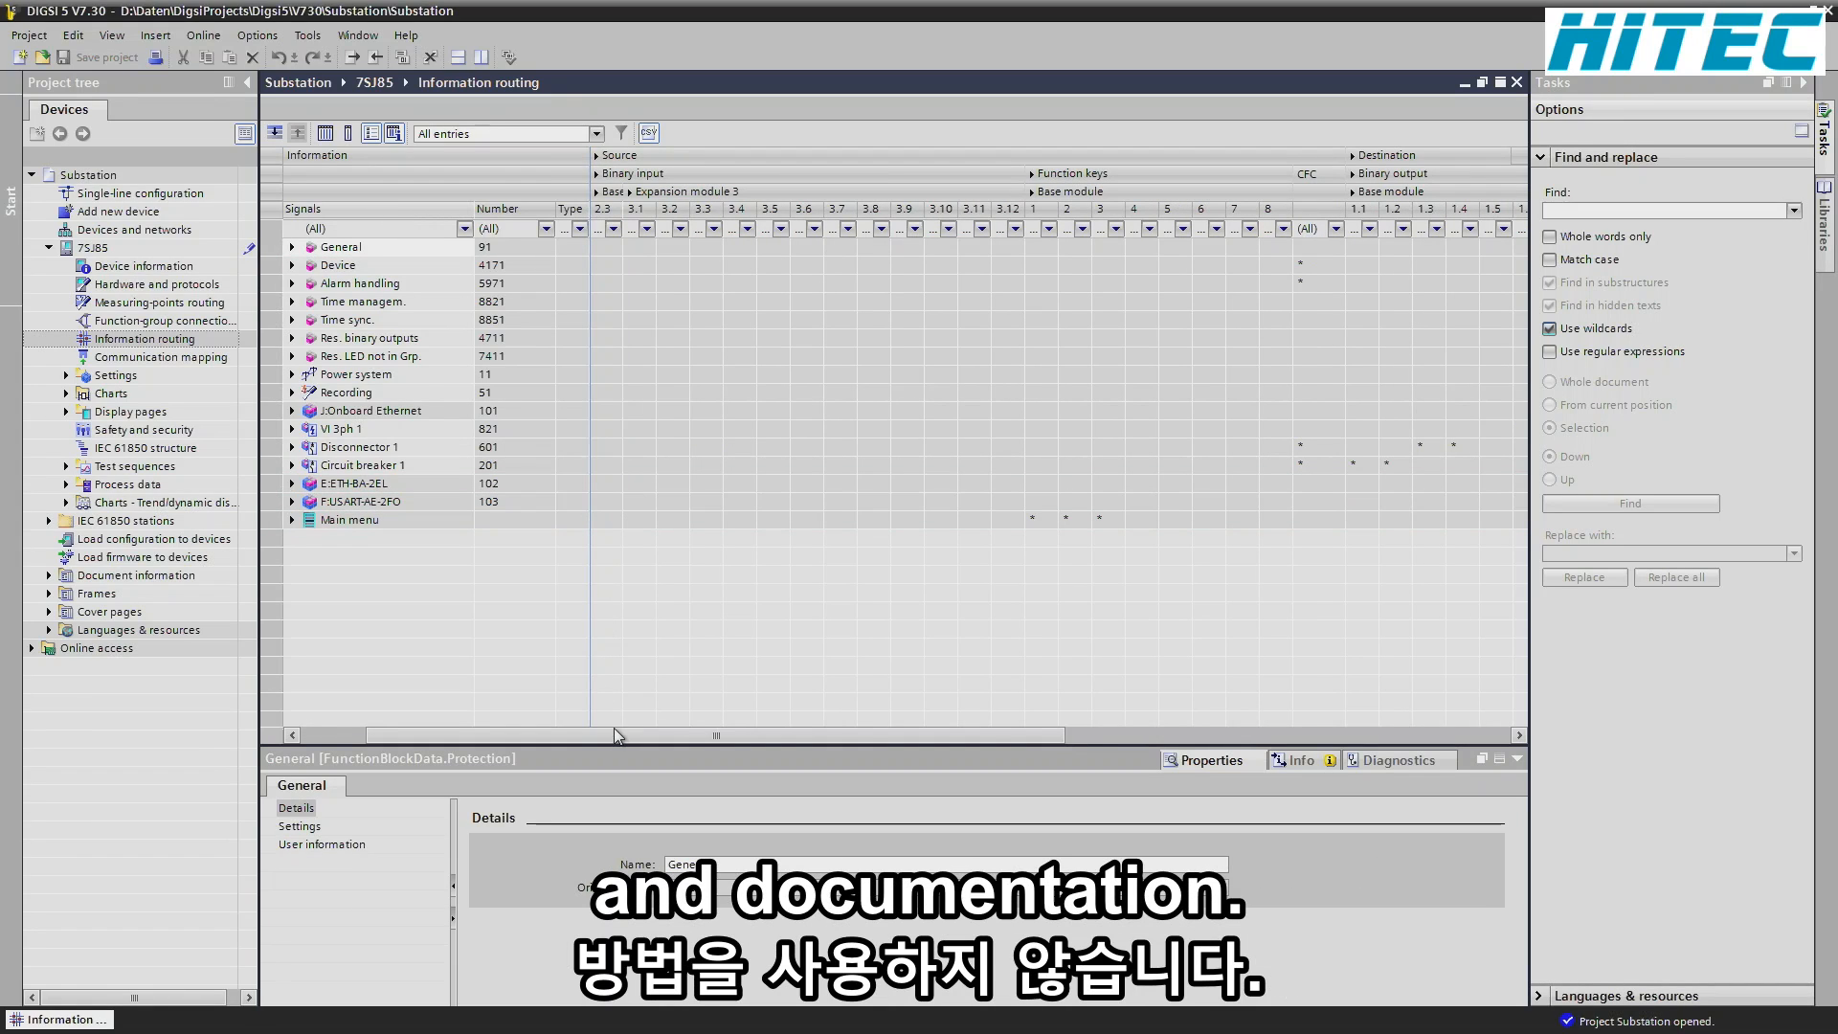
drag(613, 734, 429, 732)
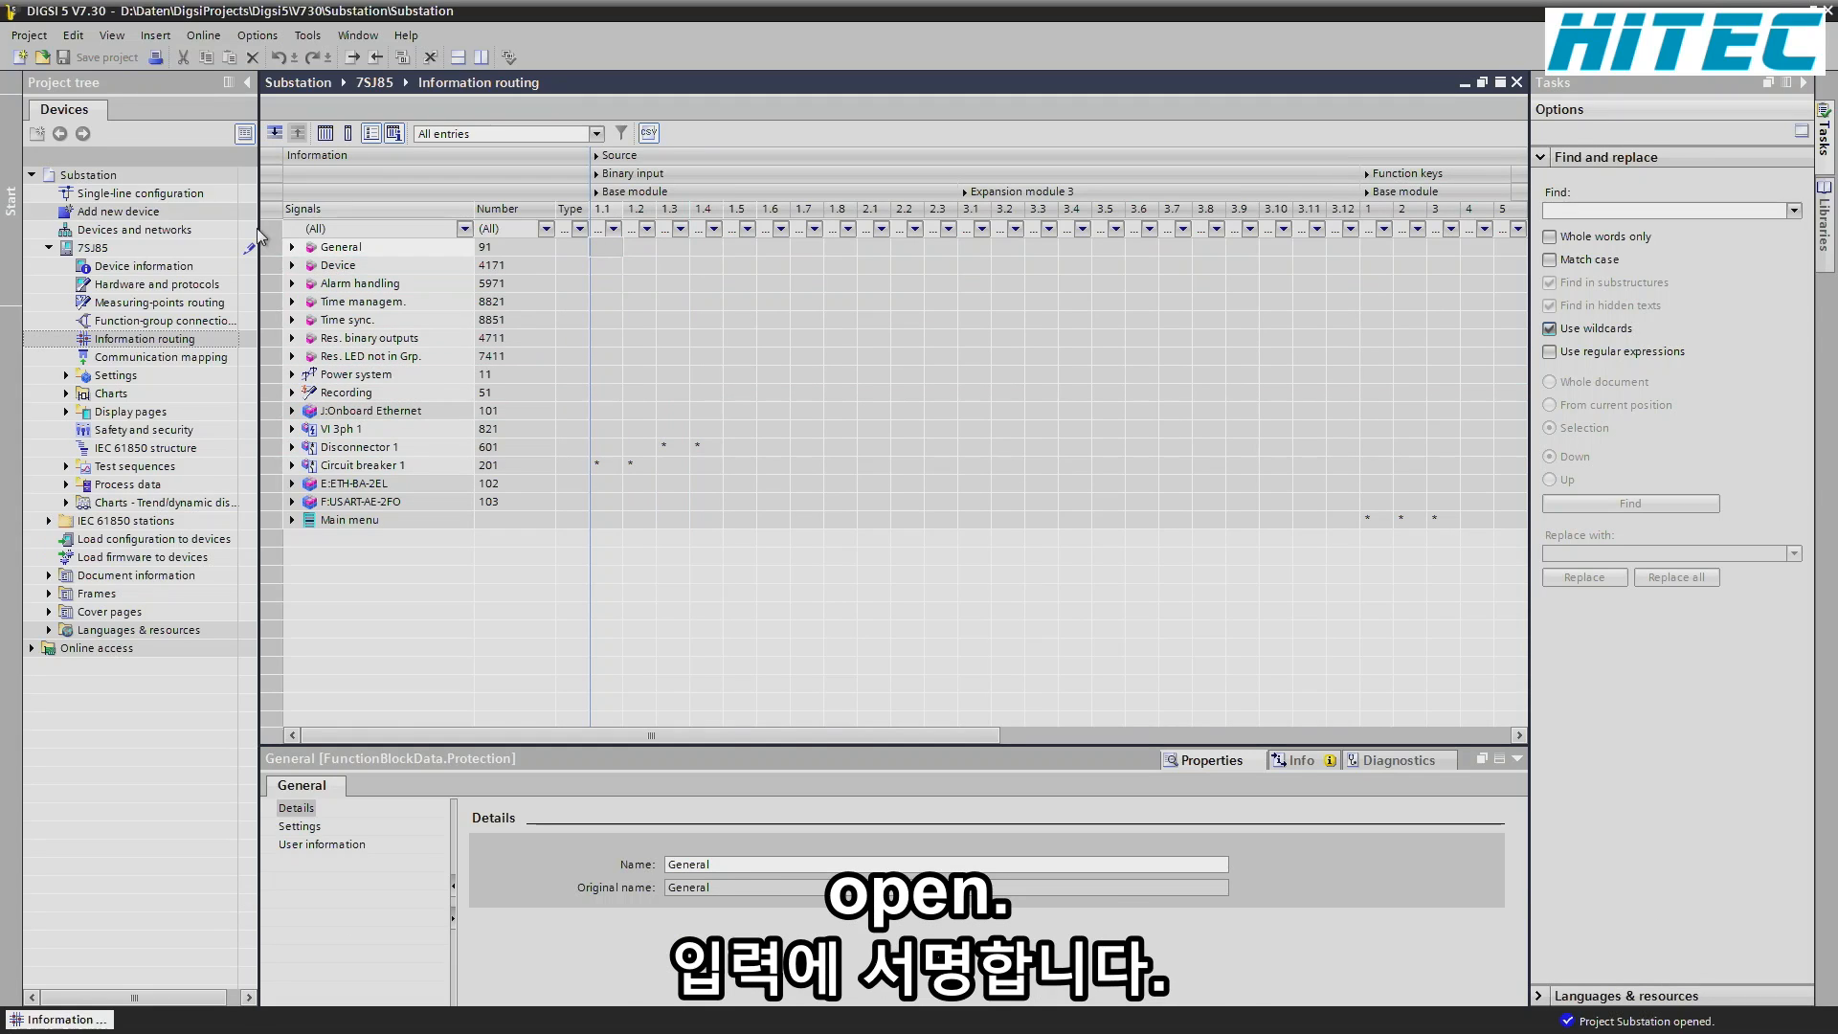
click(292, 249)
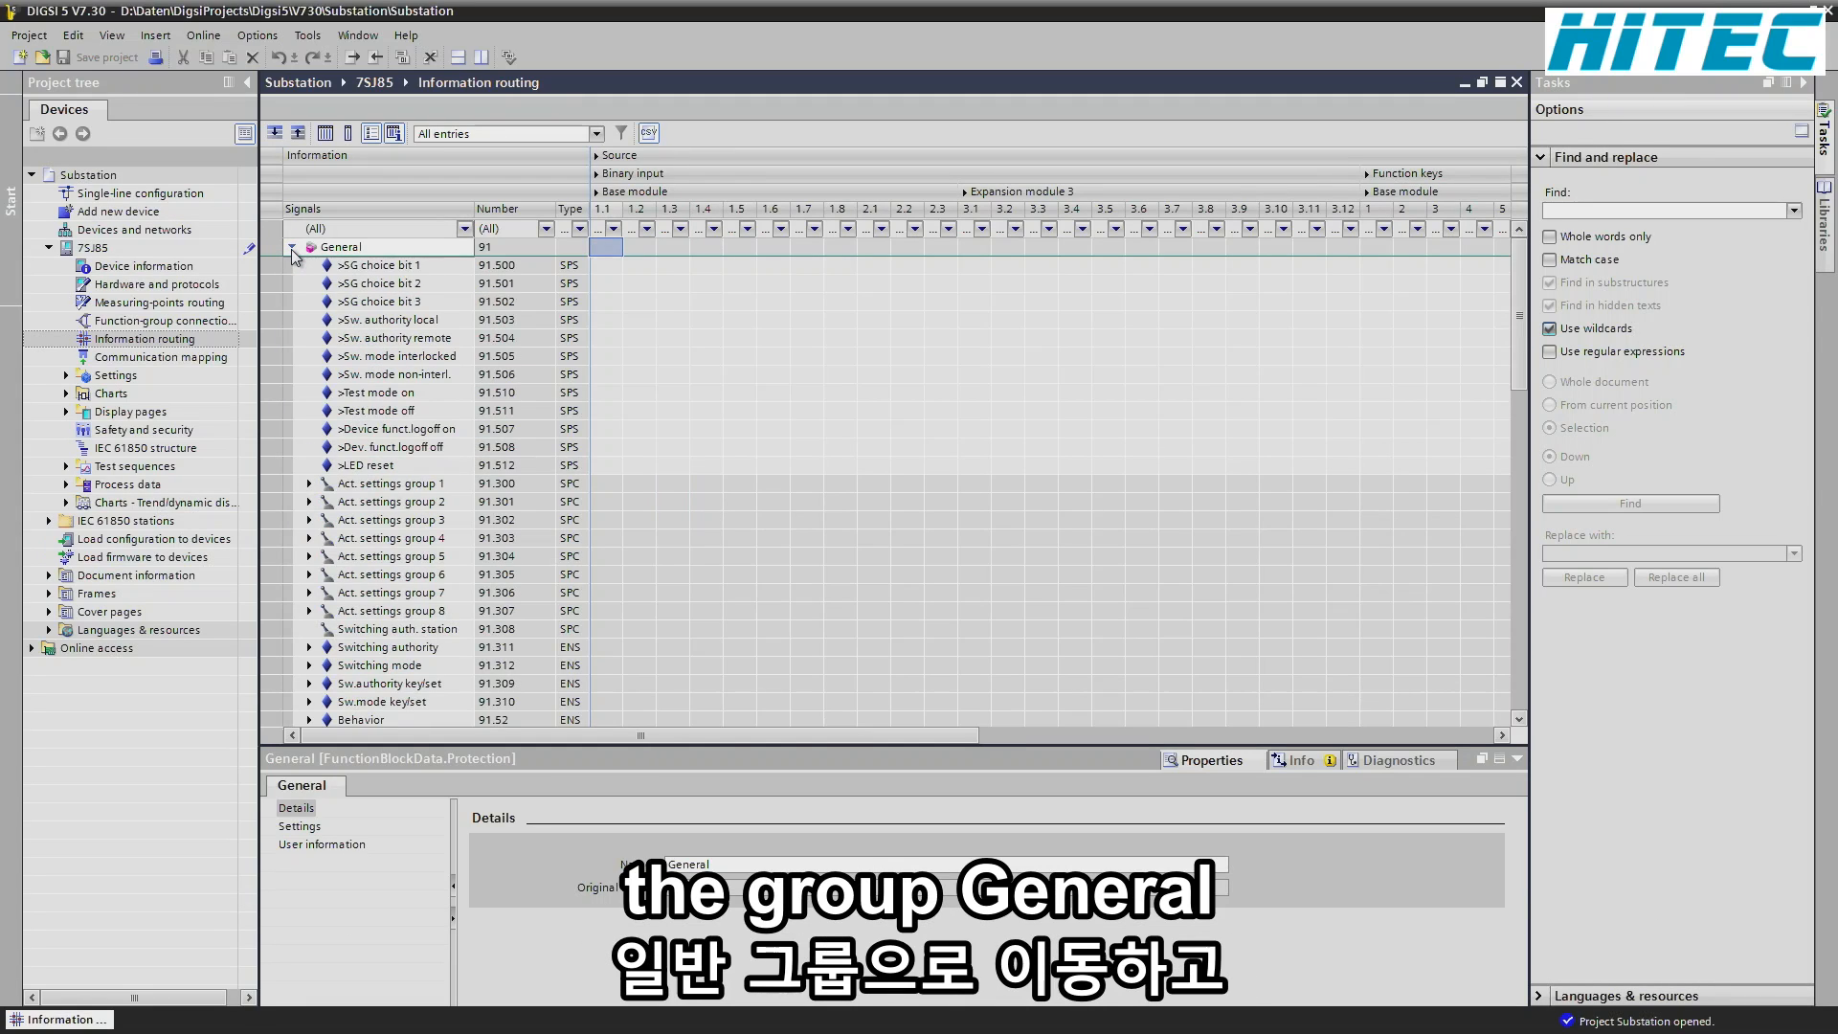
right_click(601, 465)
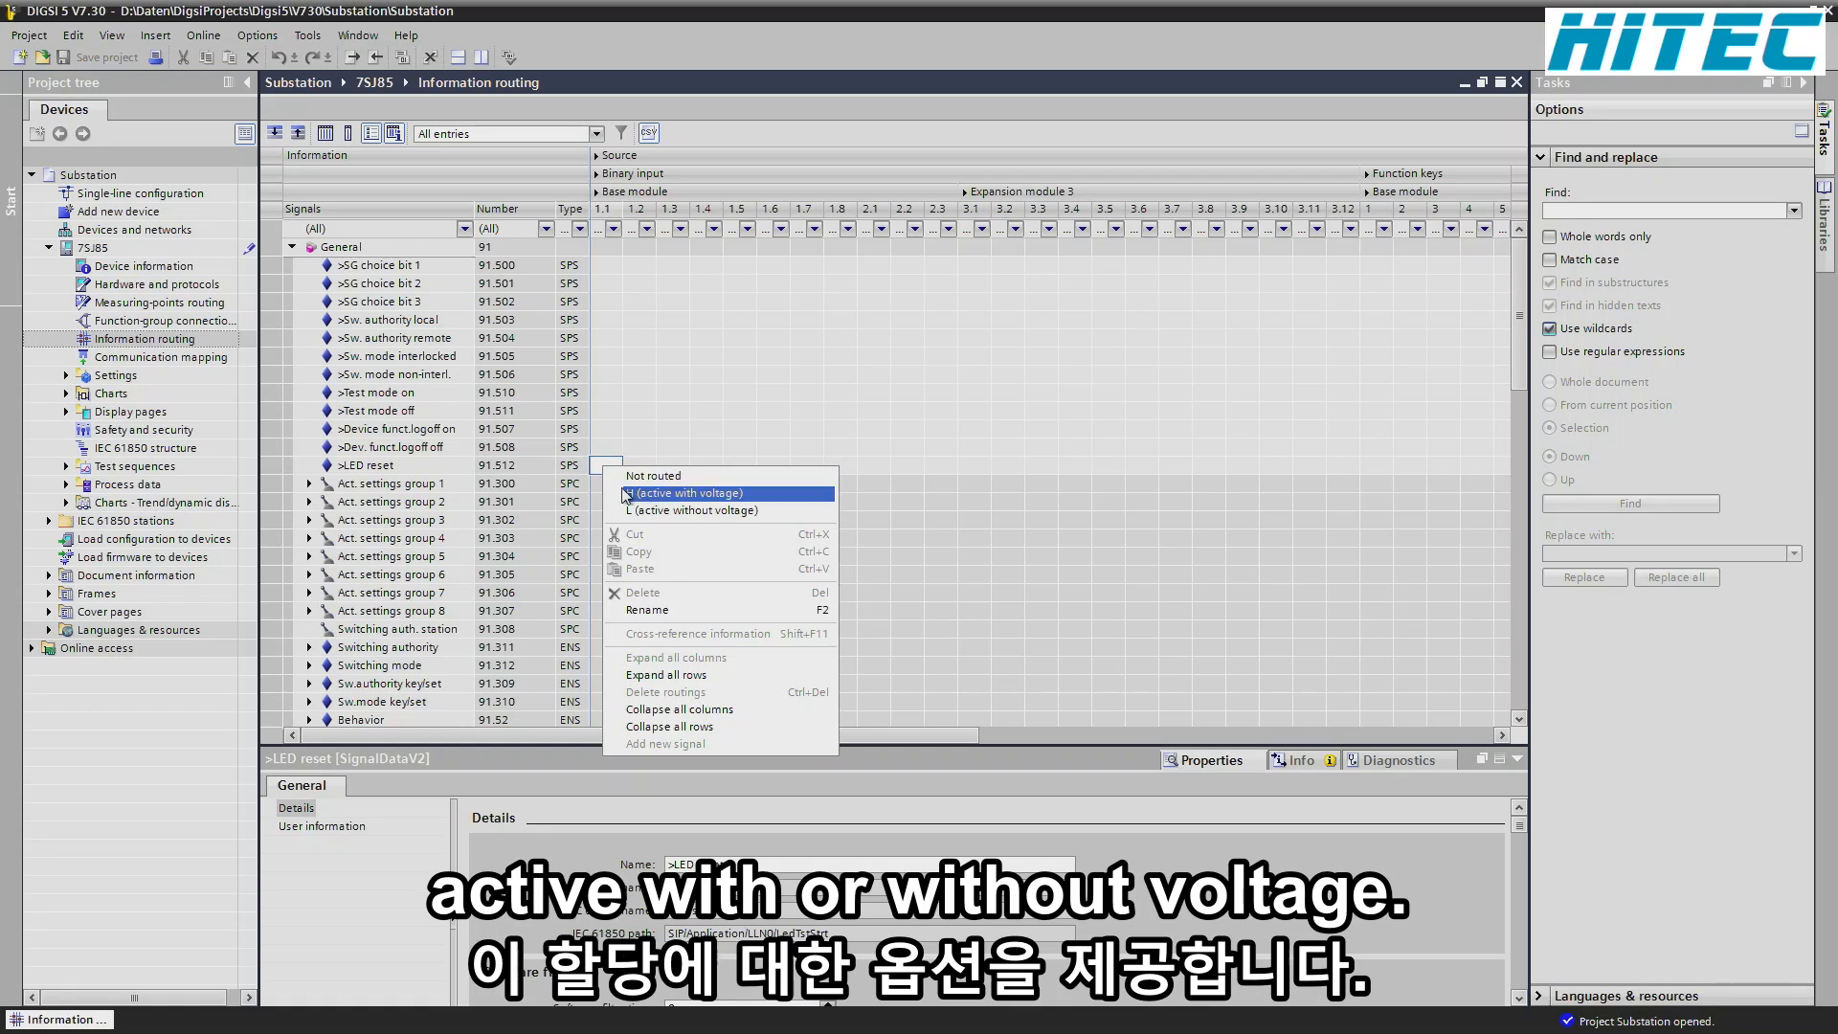
click(292, 252)
click(291, 247)
- Collapse the Source columns and expand VI 3ph 1 through 50/51 OC-3ph-B1 and stage 1 def time to its Pickup signals
click(596, 155)
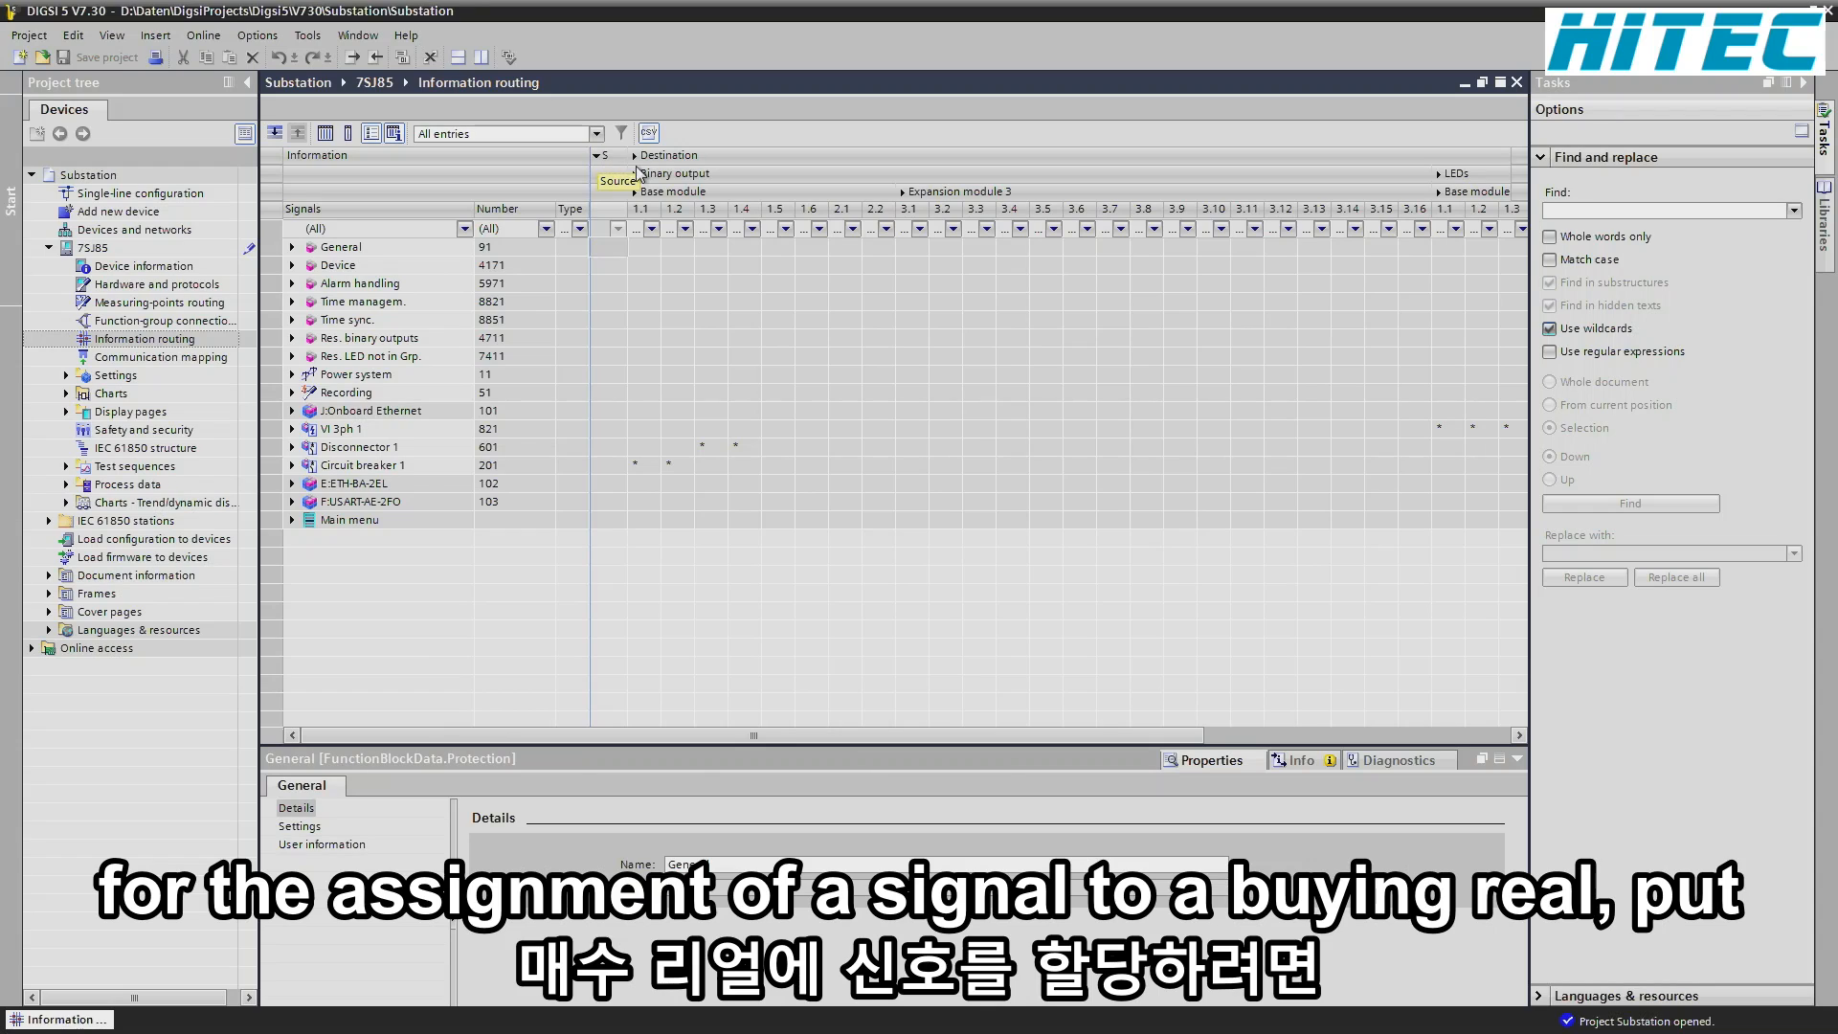
click(292, 429)
click(309, 610)
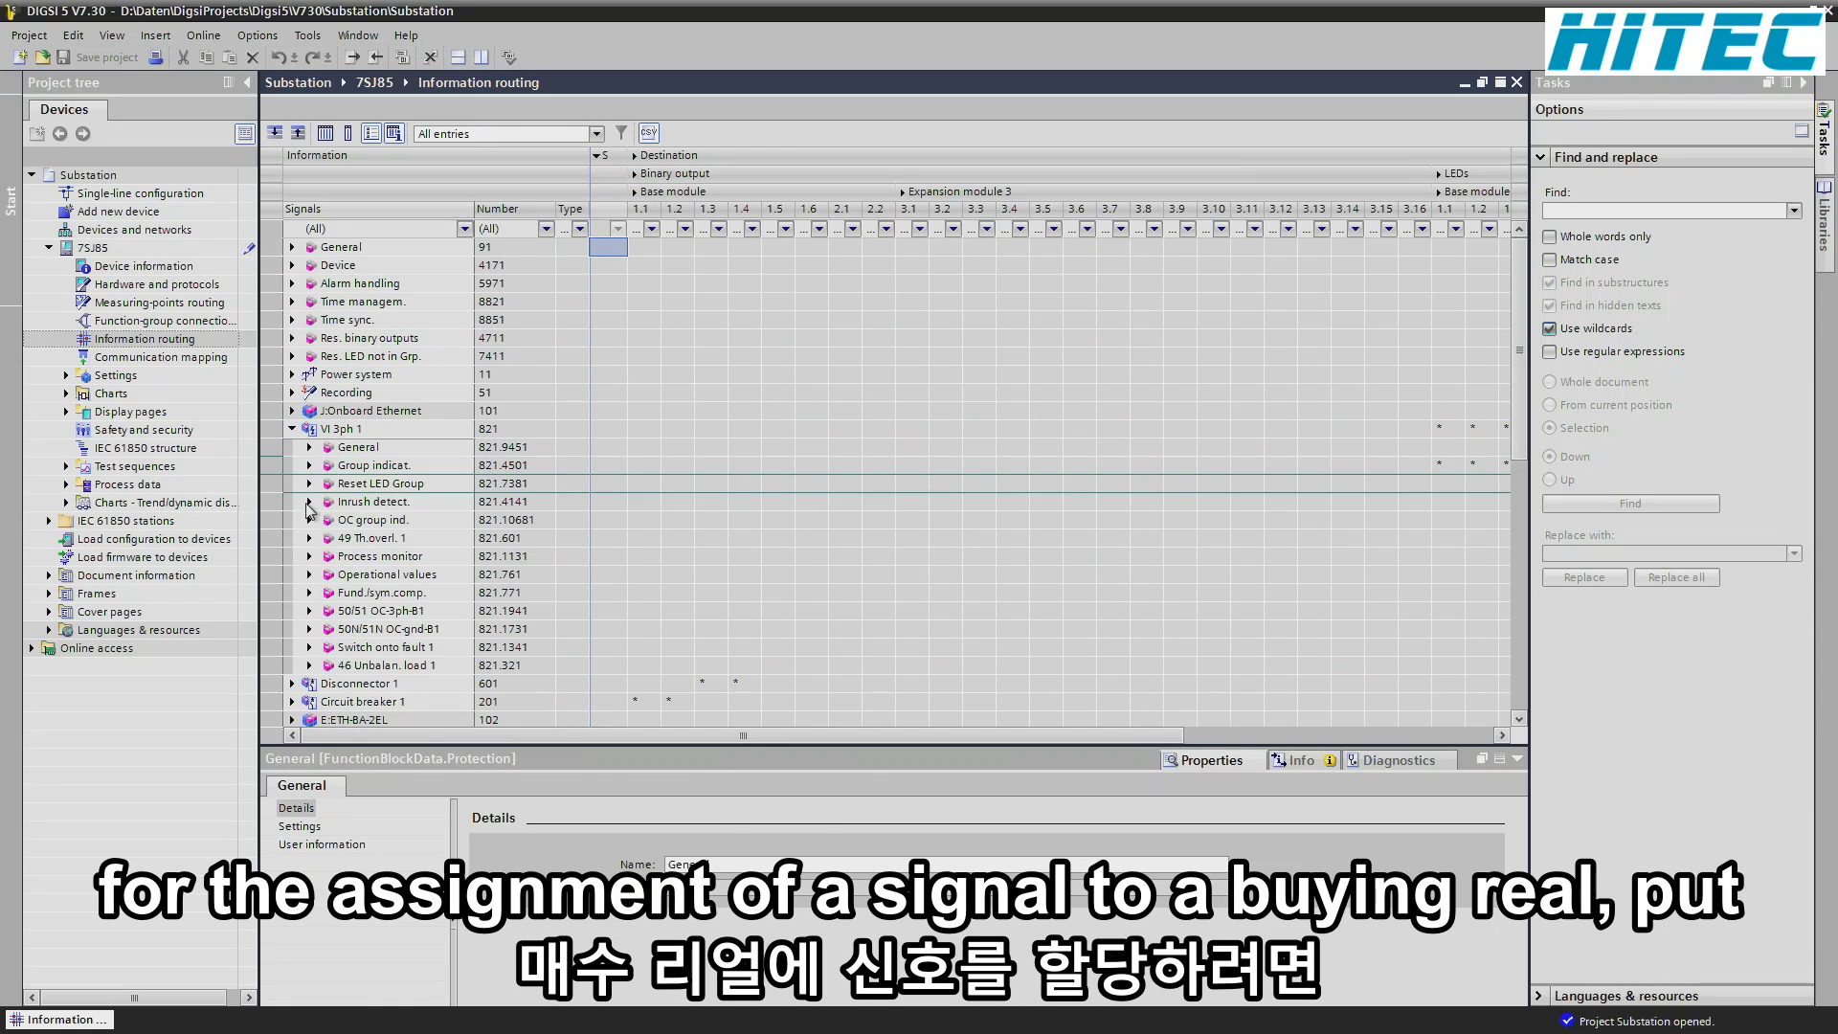
click(327, 648)
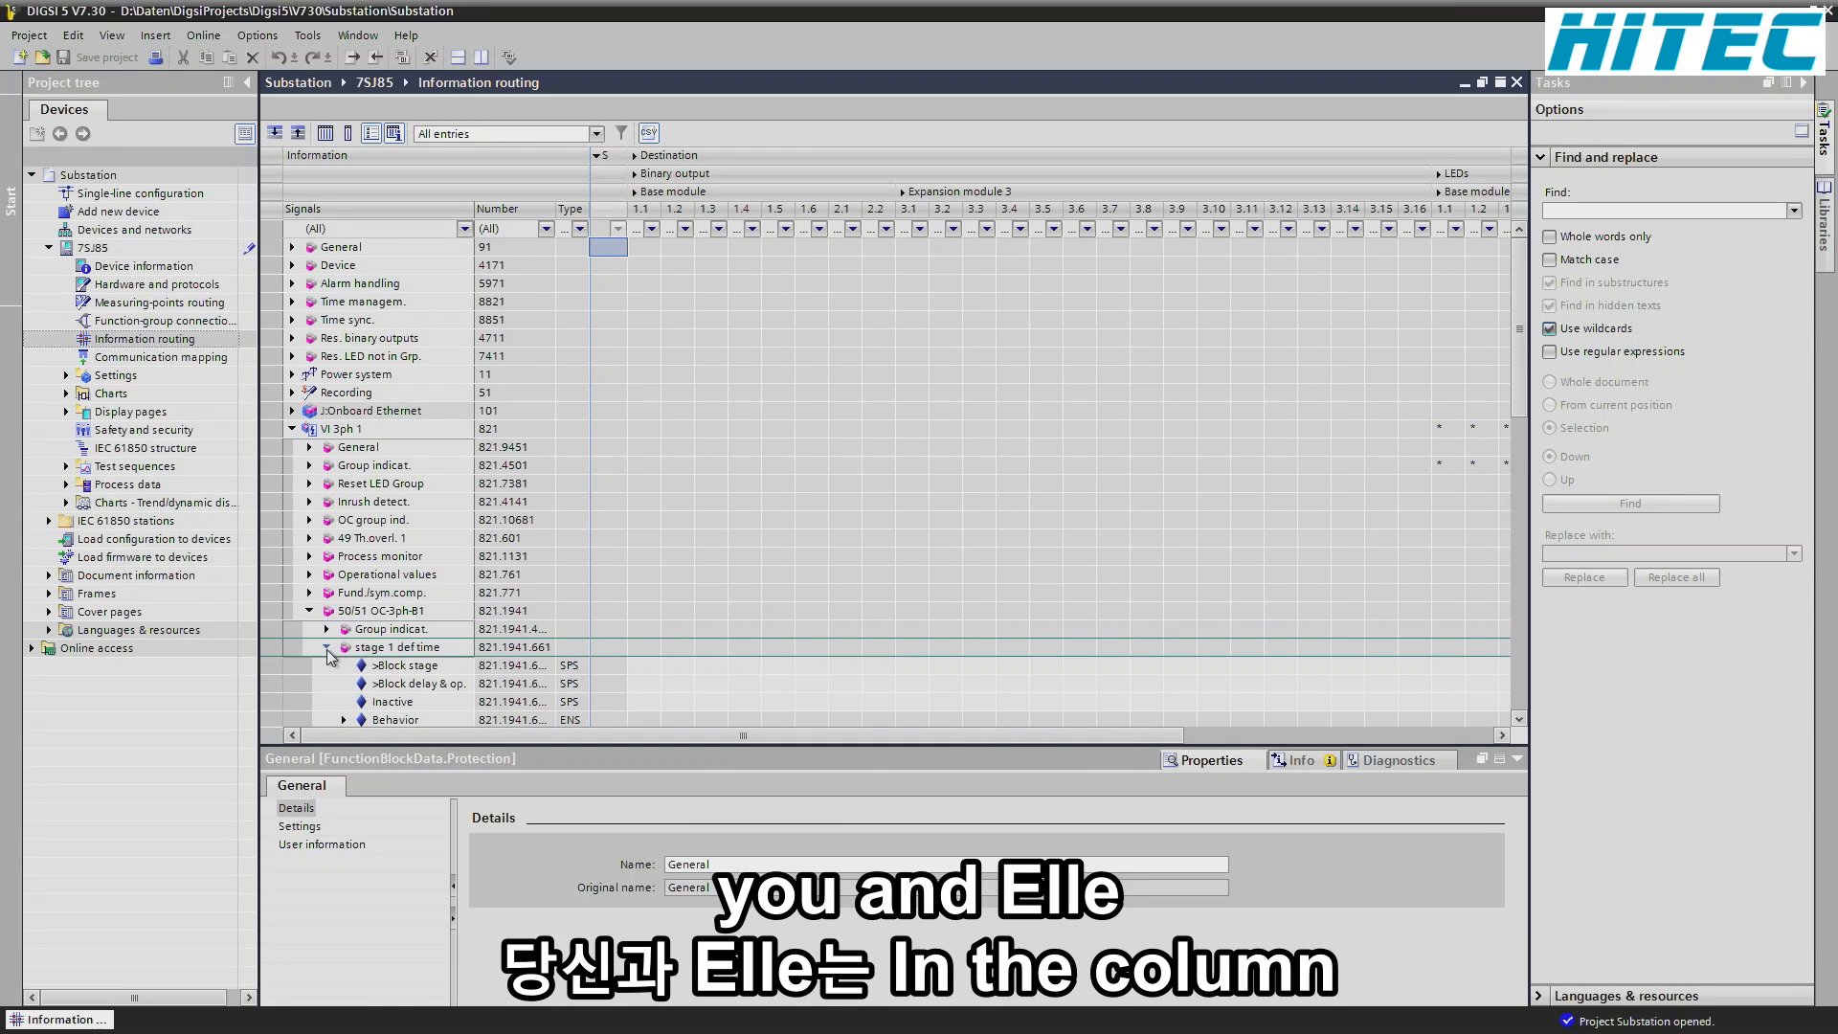
click(1521, 718)
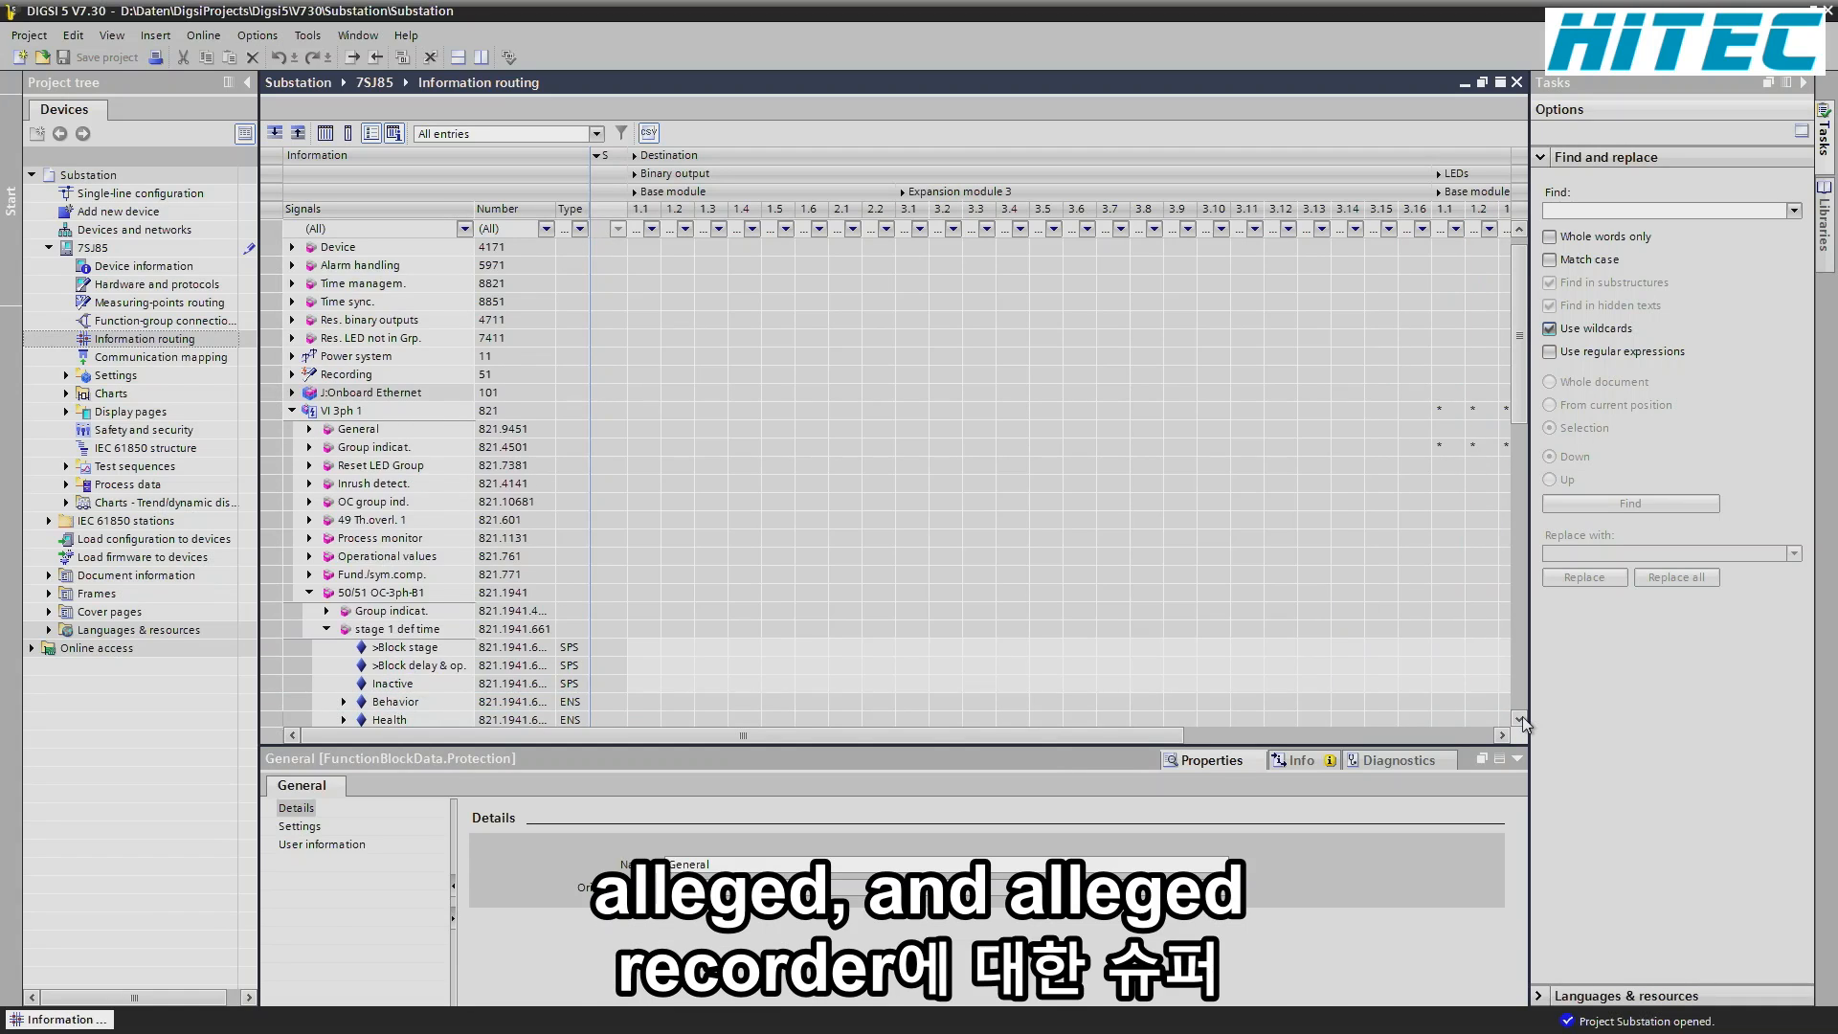
click(1520, 718)
click(1520, 718)
click(1520, 718)
click(1520, 718)
click(1520, 718)
click(1520, 718)
click(1520, 718)
click(344, 630)
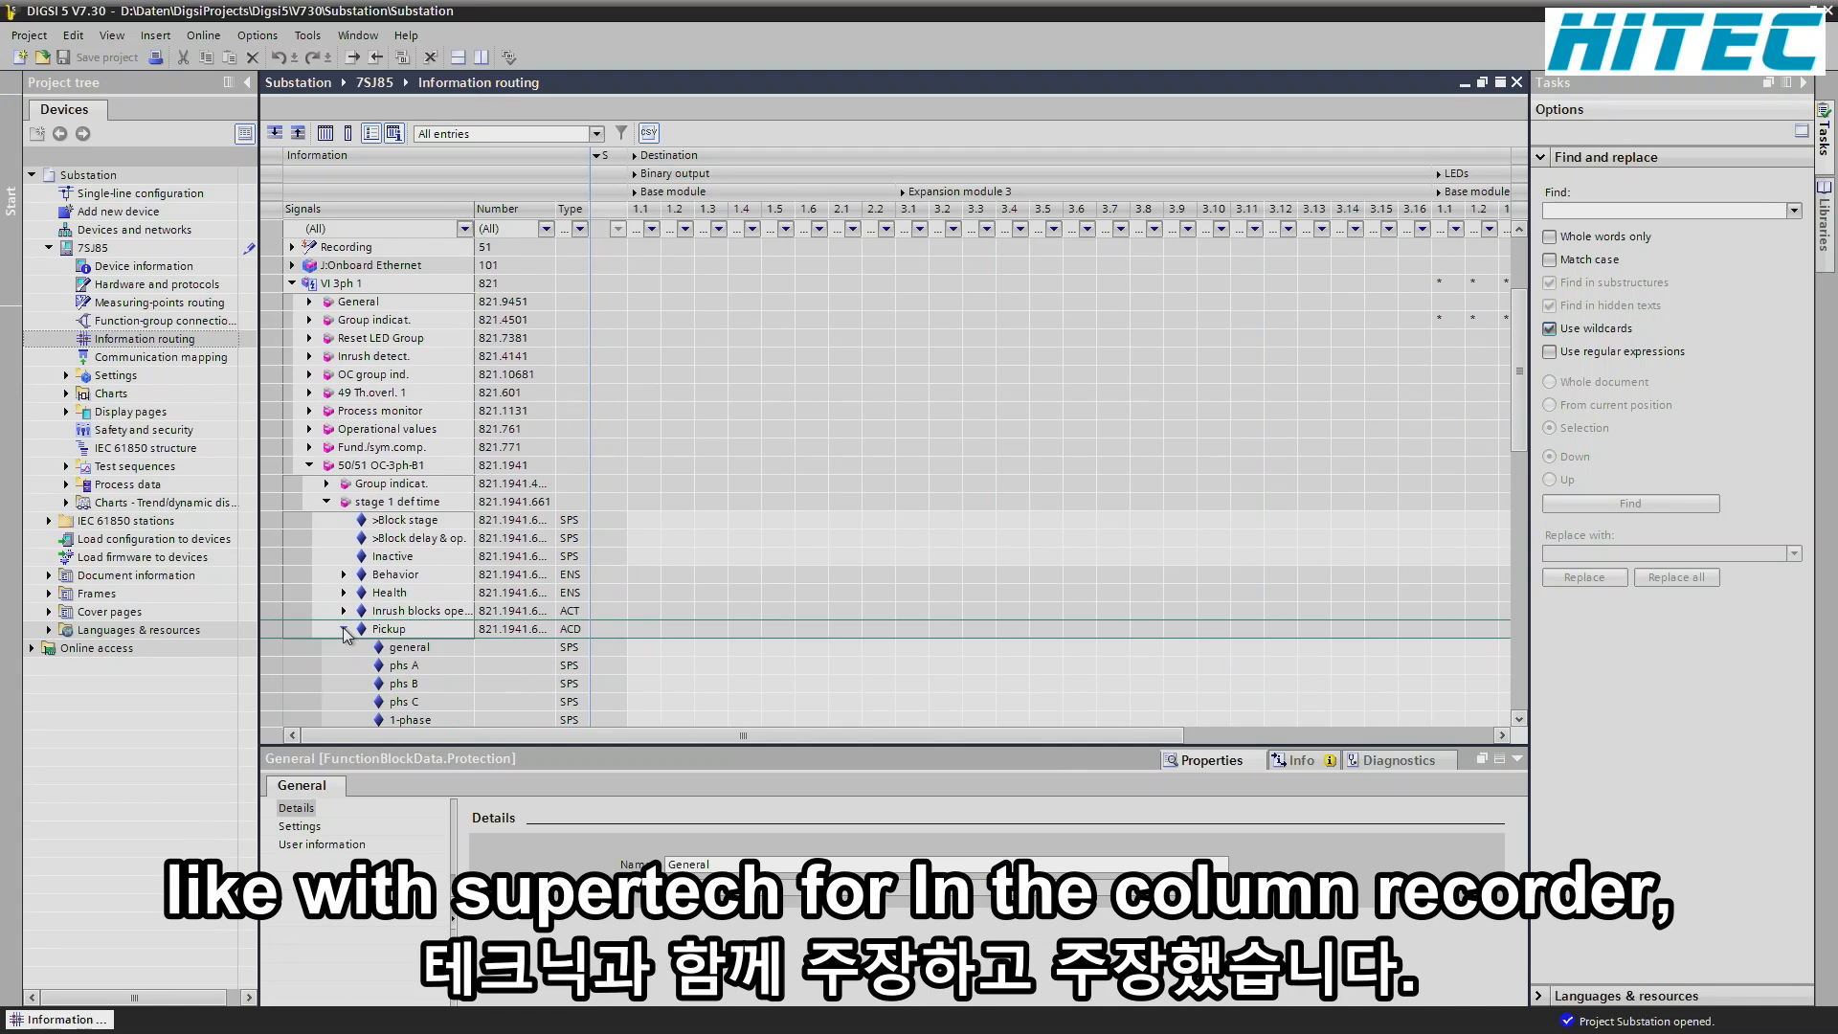
- View the routing options of the general pickup signal for base-module binary output 1.1
click(640, 649)
right_click(640, 647)
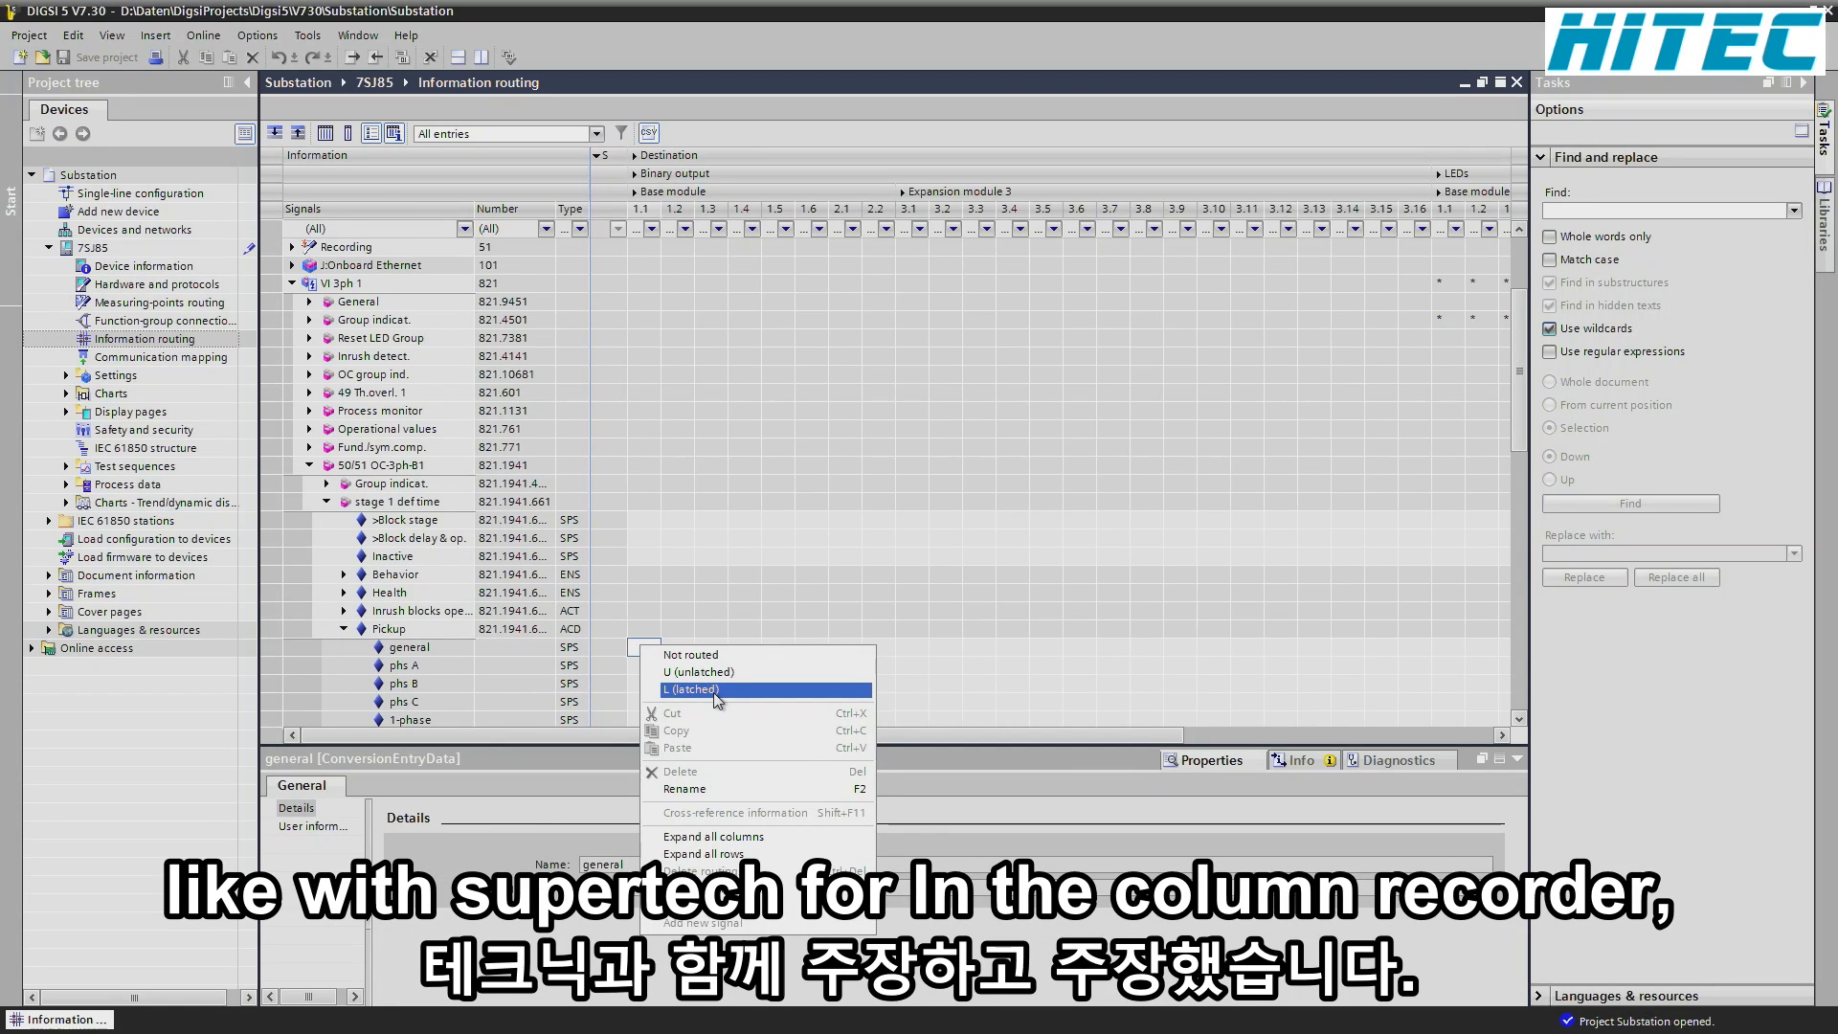
click(635, 175)
- Collapse the Binary output and LEDs columns and route the stage 1 general pickup signal to the recorder with X
click(634, 174)
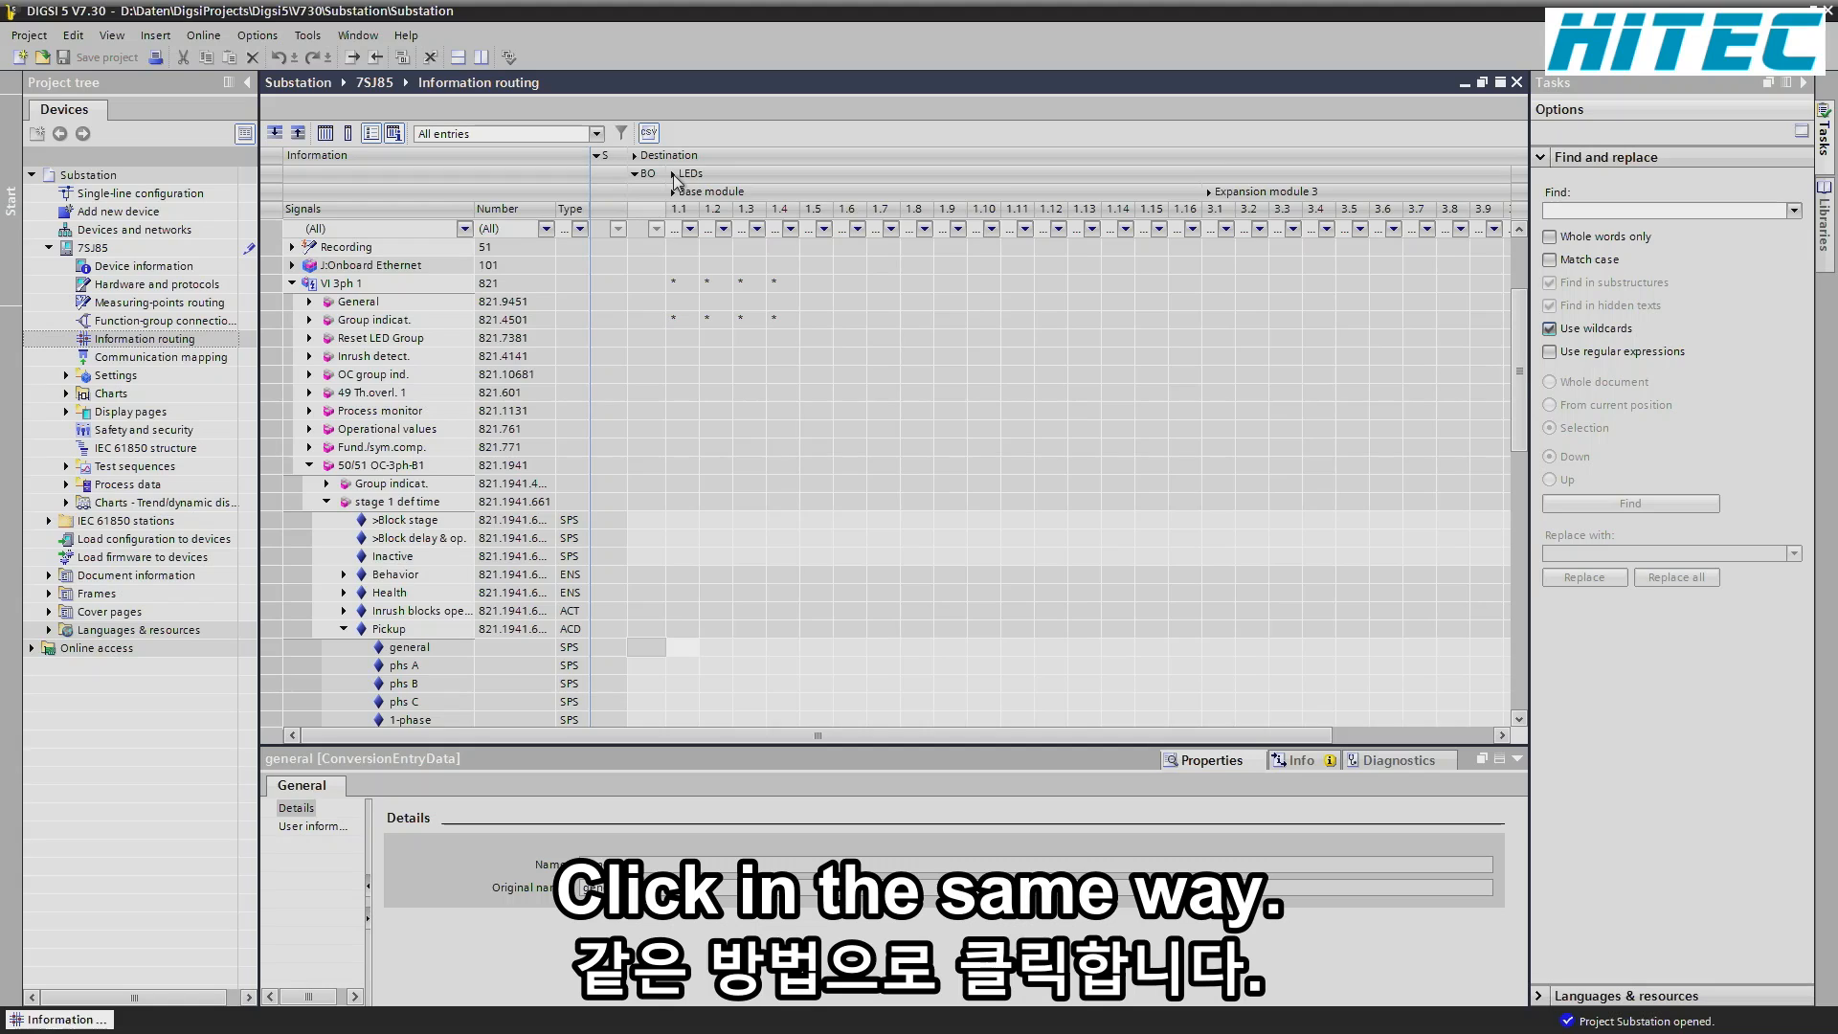
click(673, 174)
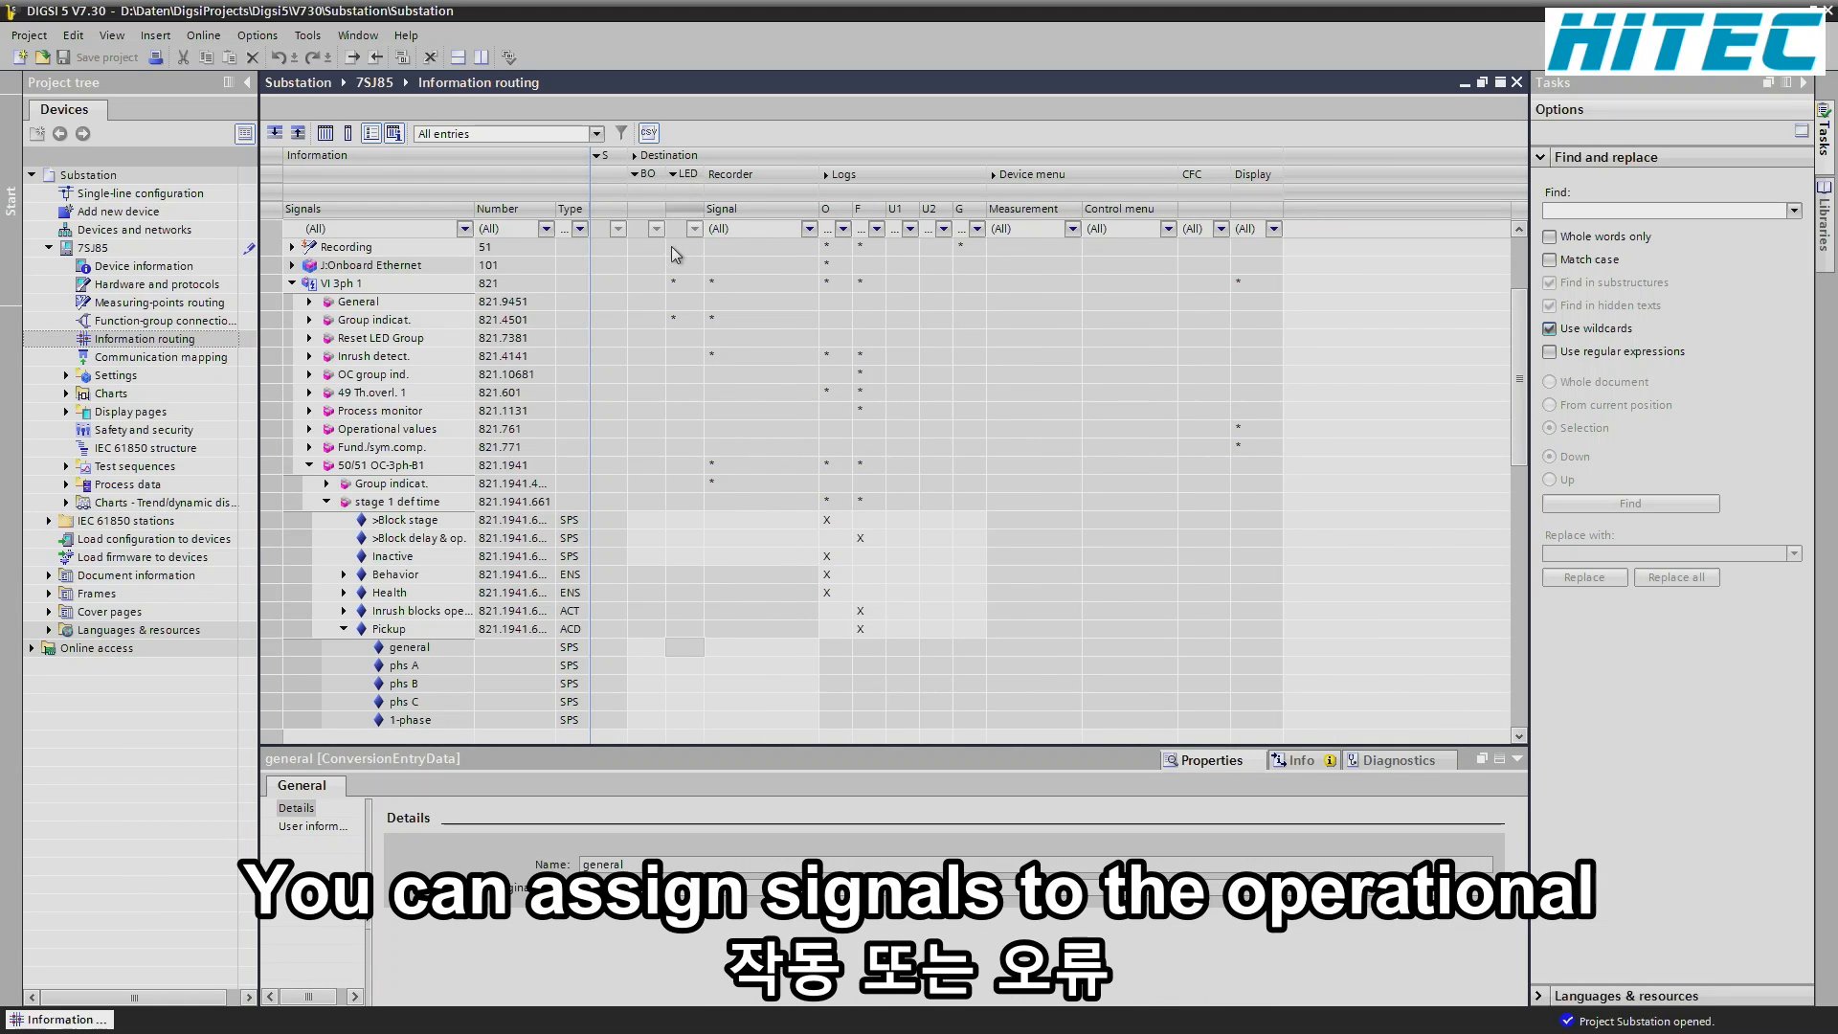
right_click(745, 647)
click(789, 675)
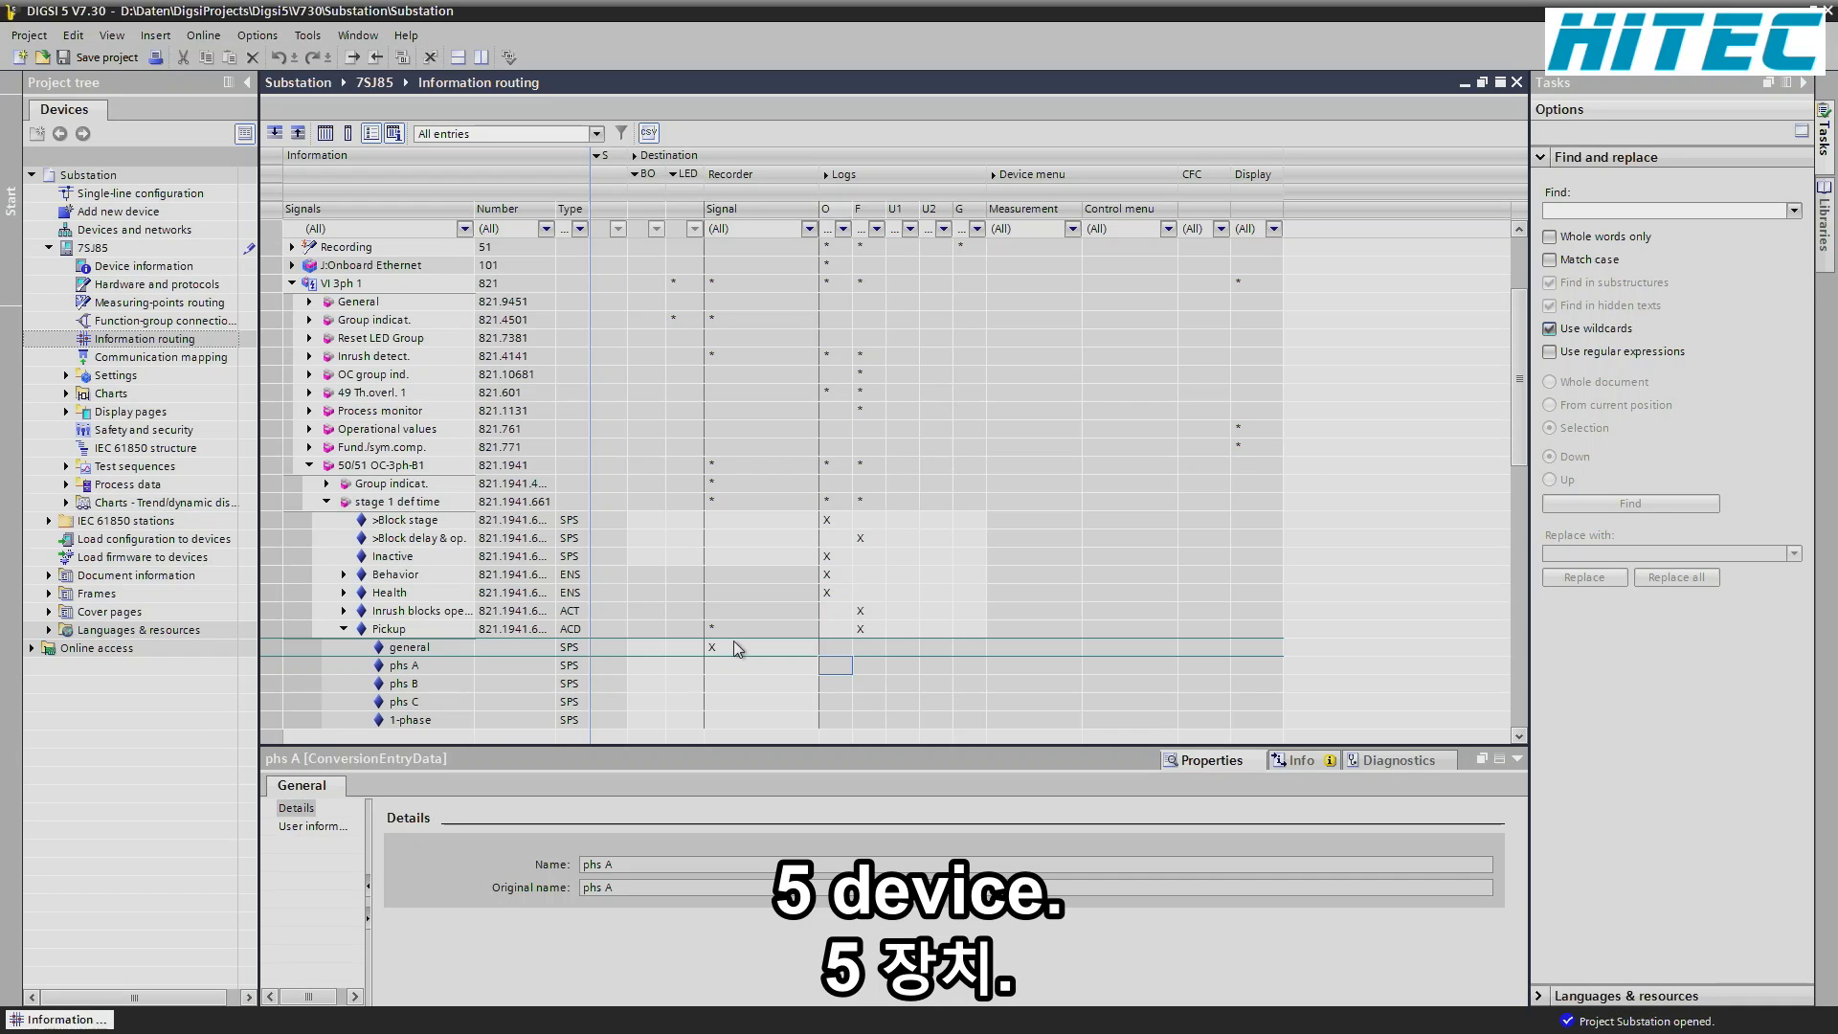
- Collapse VI 3ph 1, then show the Circuit break. signals of Circuit breaker 1 with the Binary output columns expanded
click(292, 284)
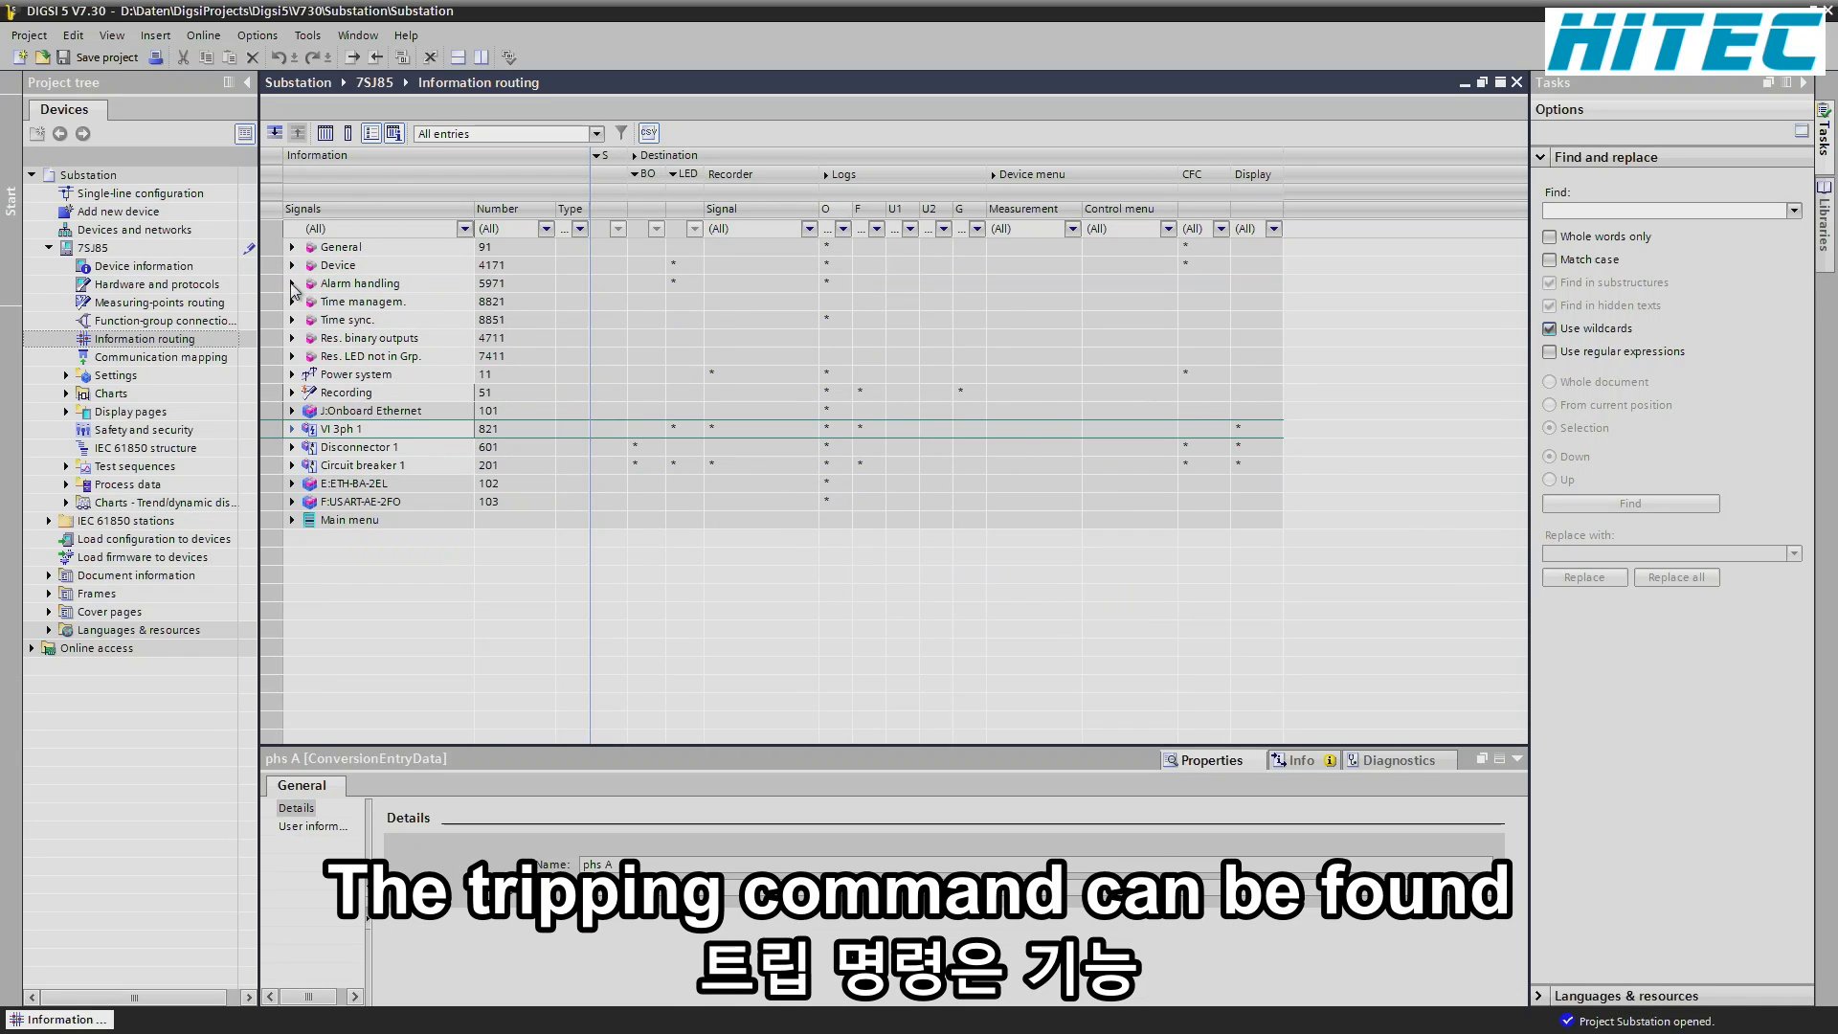
click(293, 468)
click(293, 466)
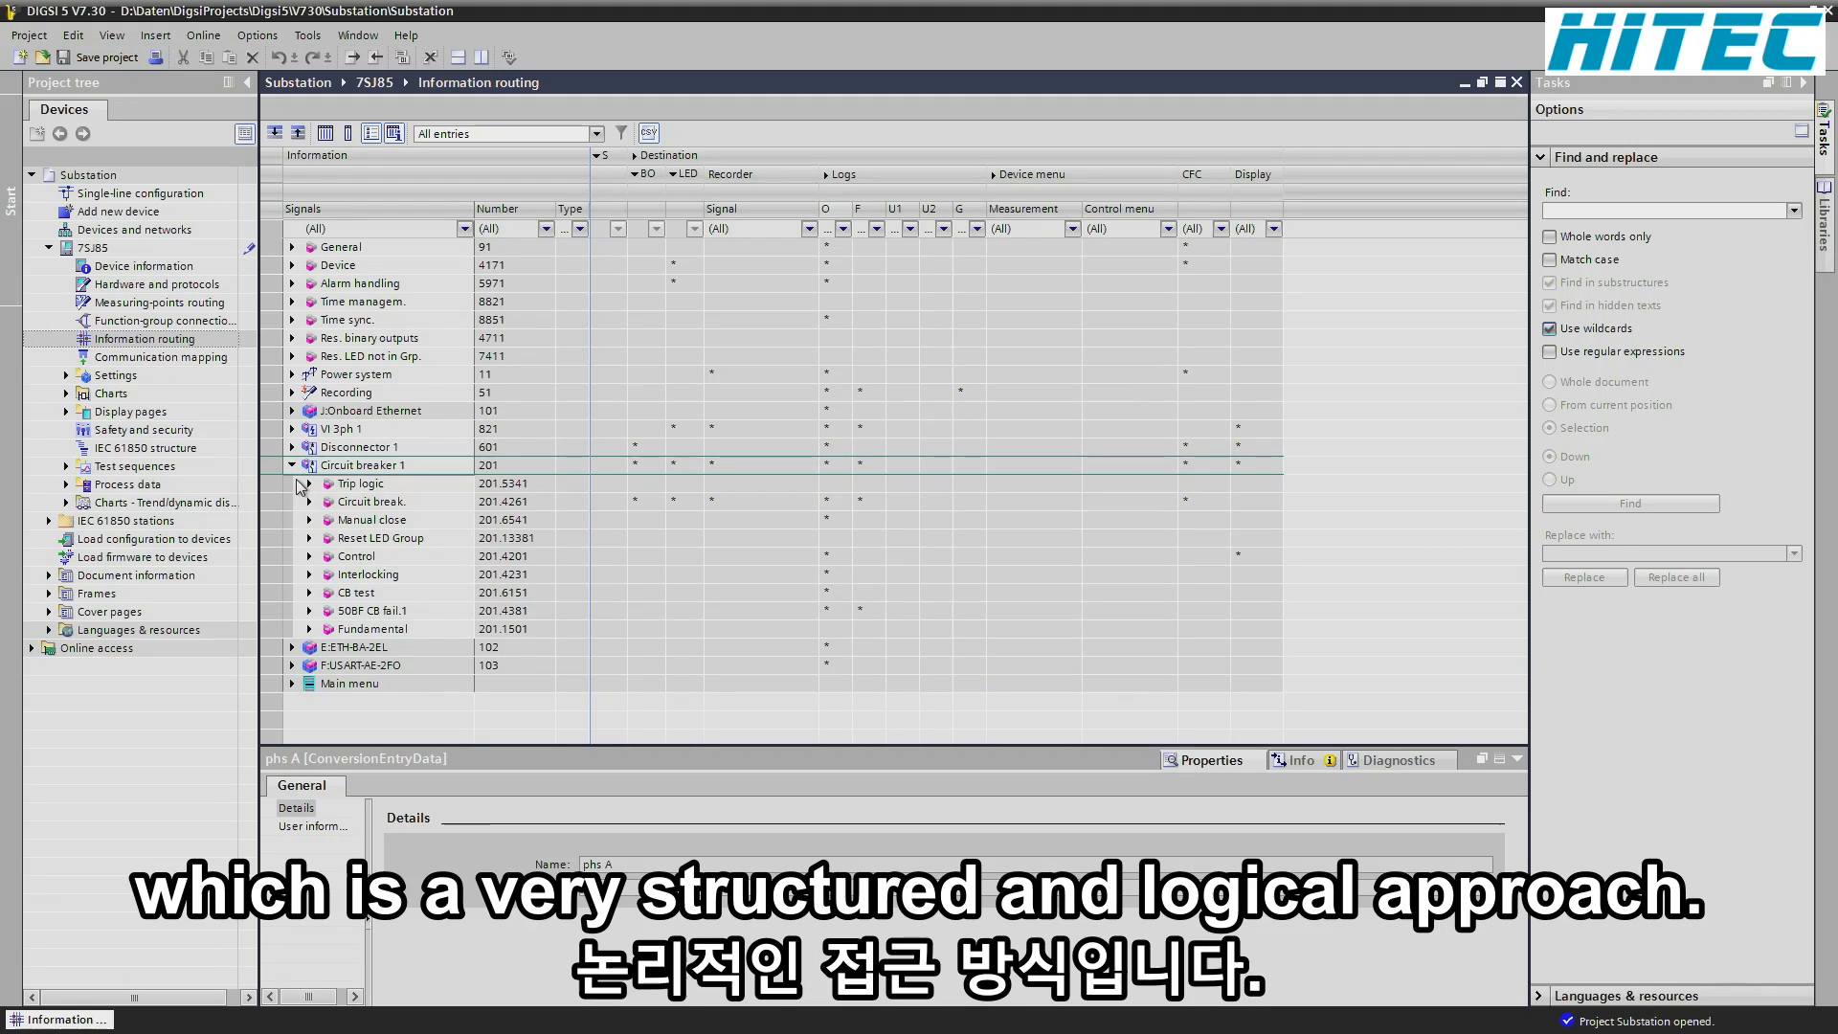
click(309, 502)
click(309, 501)
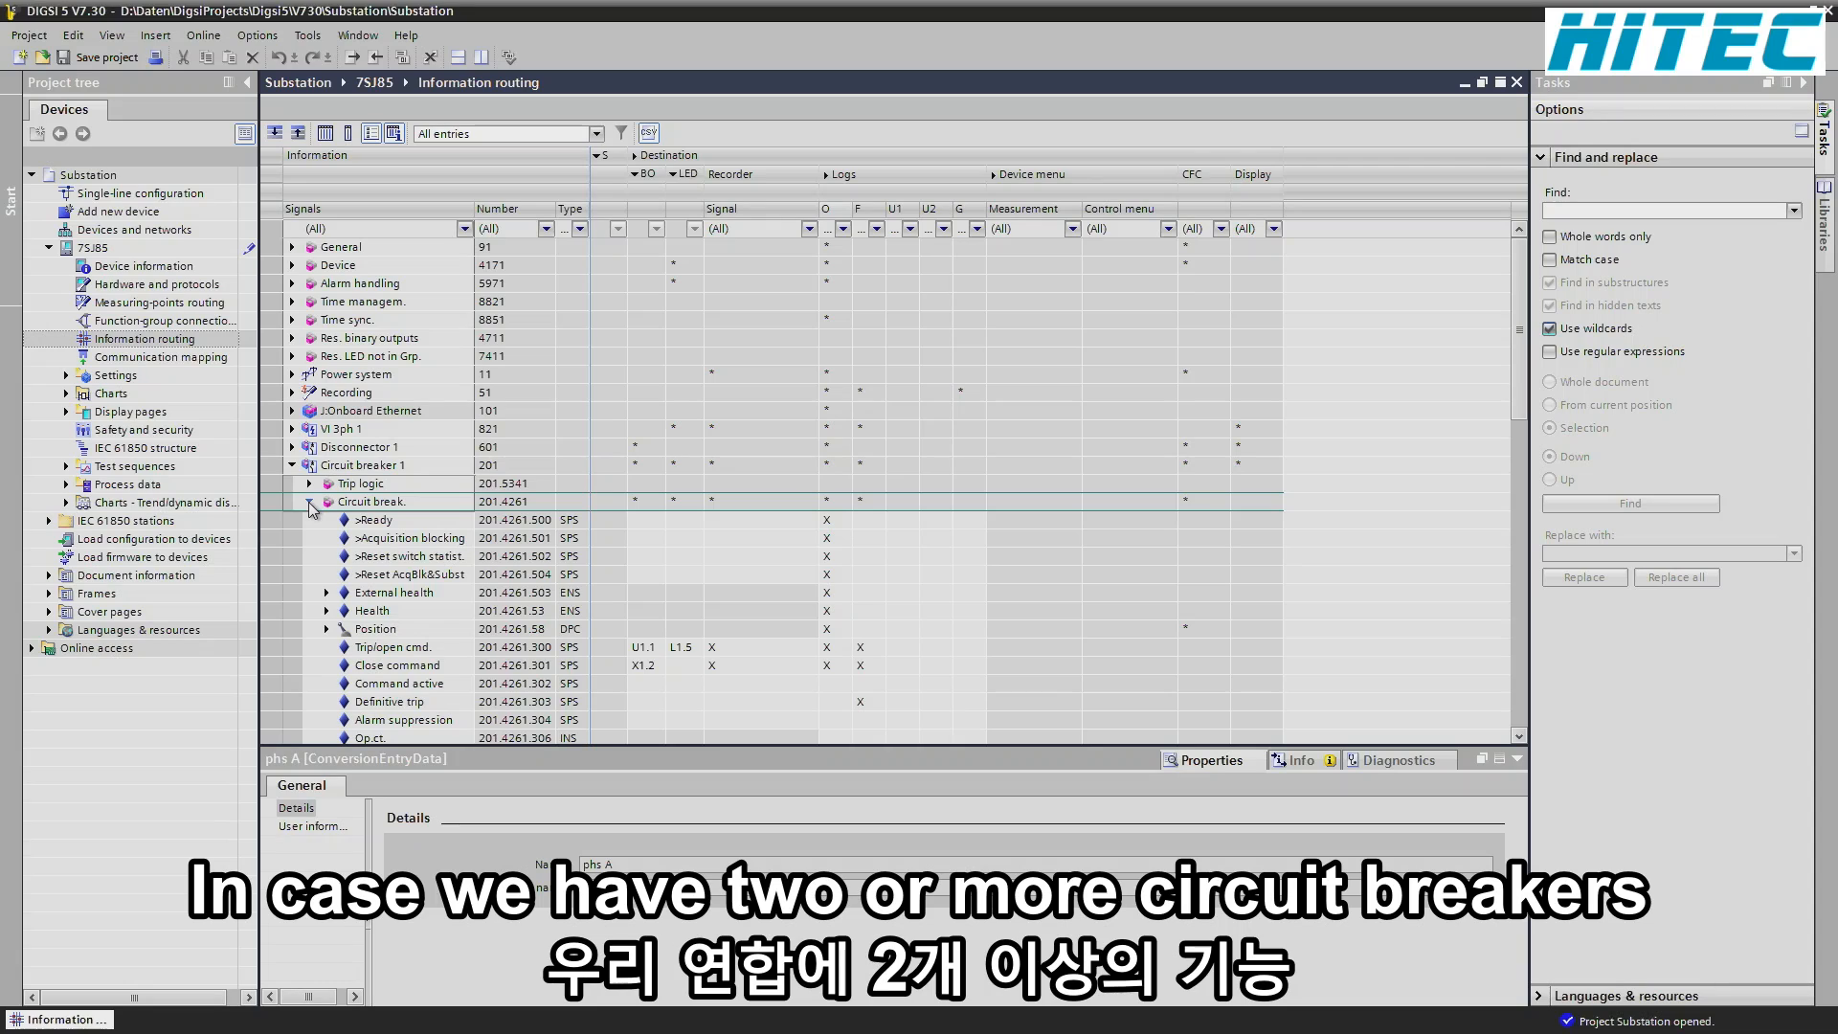
click(633, 174)
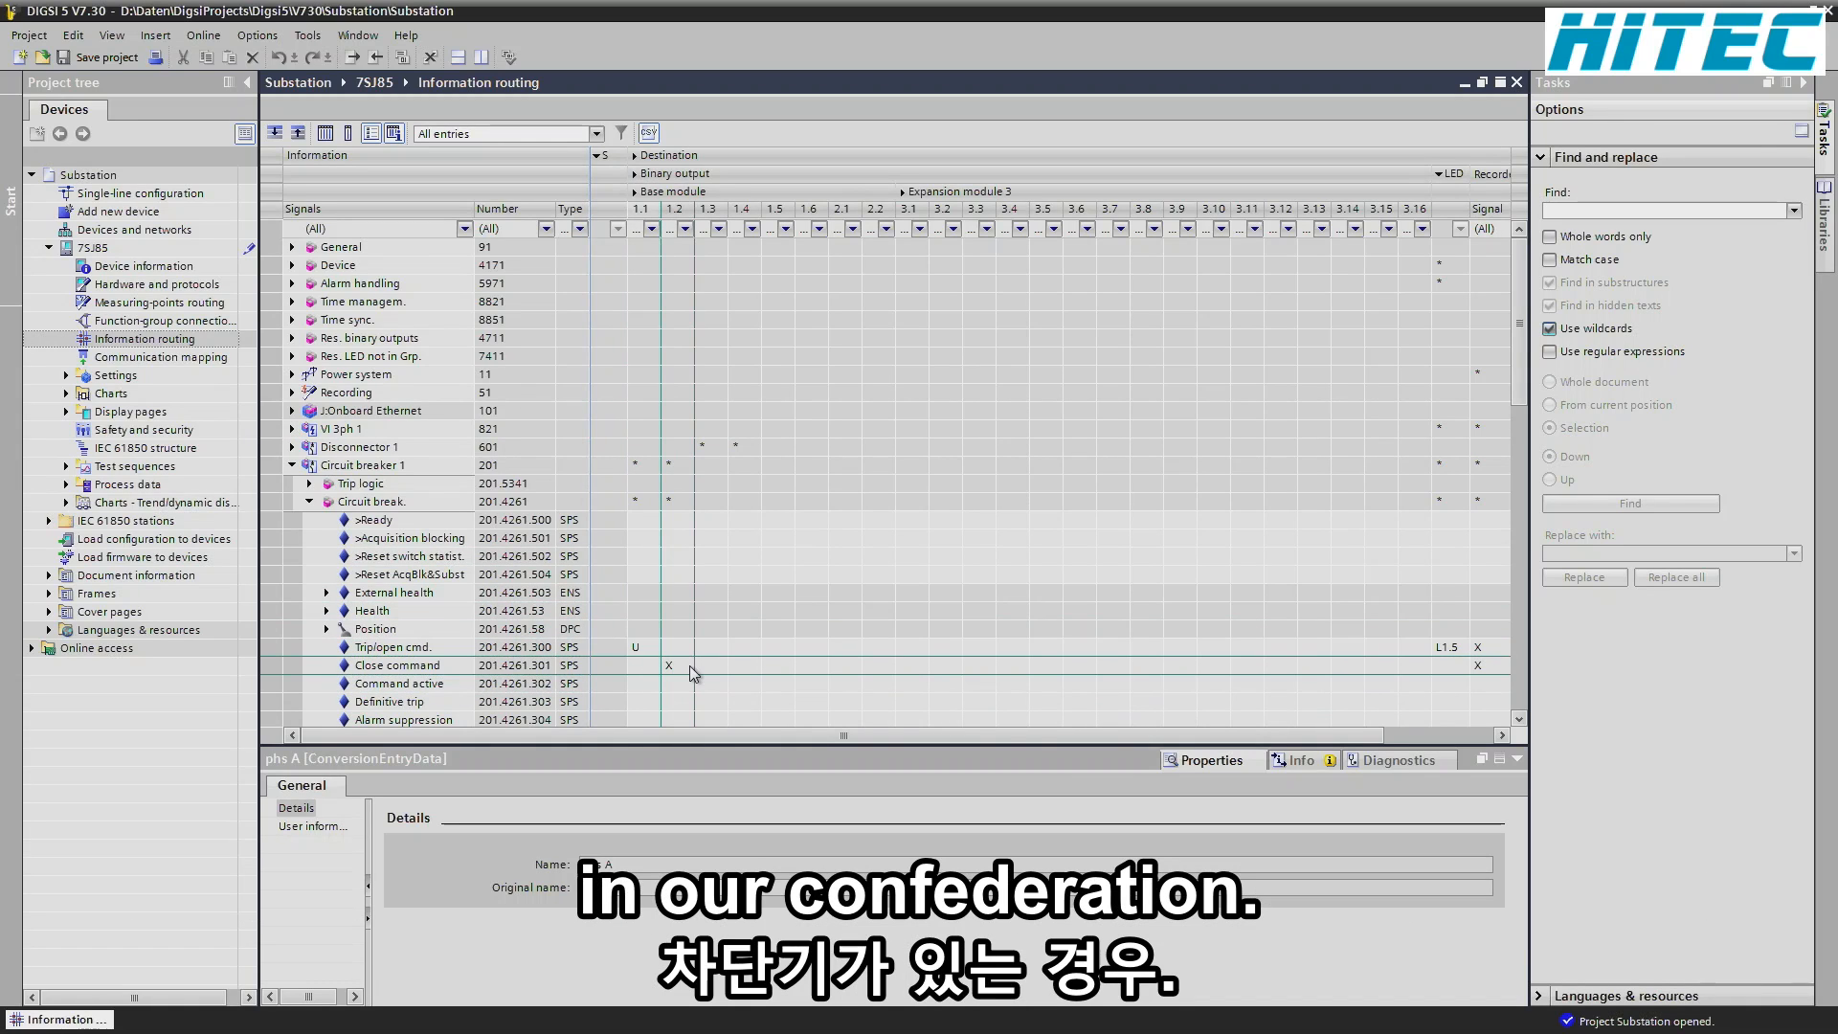
- Open the Circuit-breaker interaction settings of VI 3ph 1 and expand the stages of 50/51 OC-3ph-B1
click(66, 375)
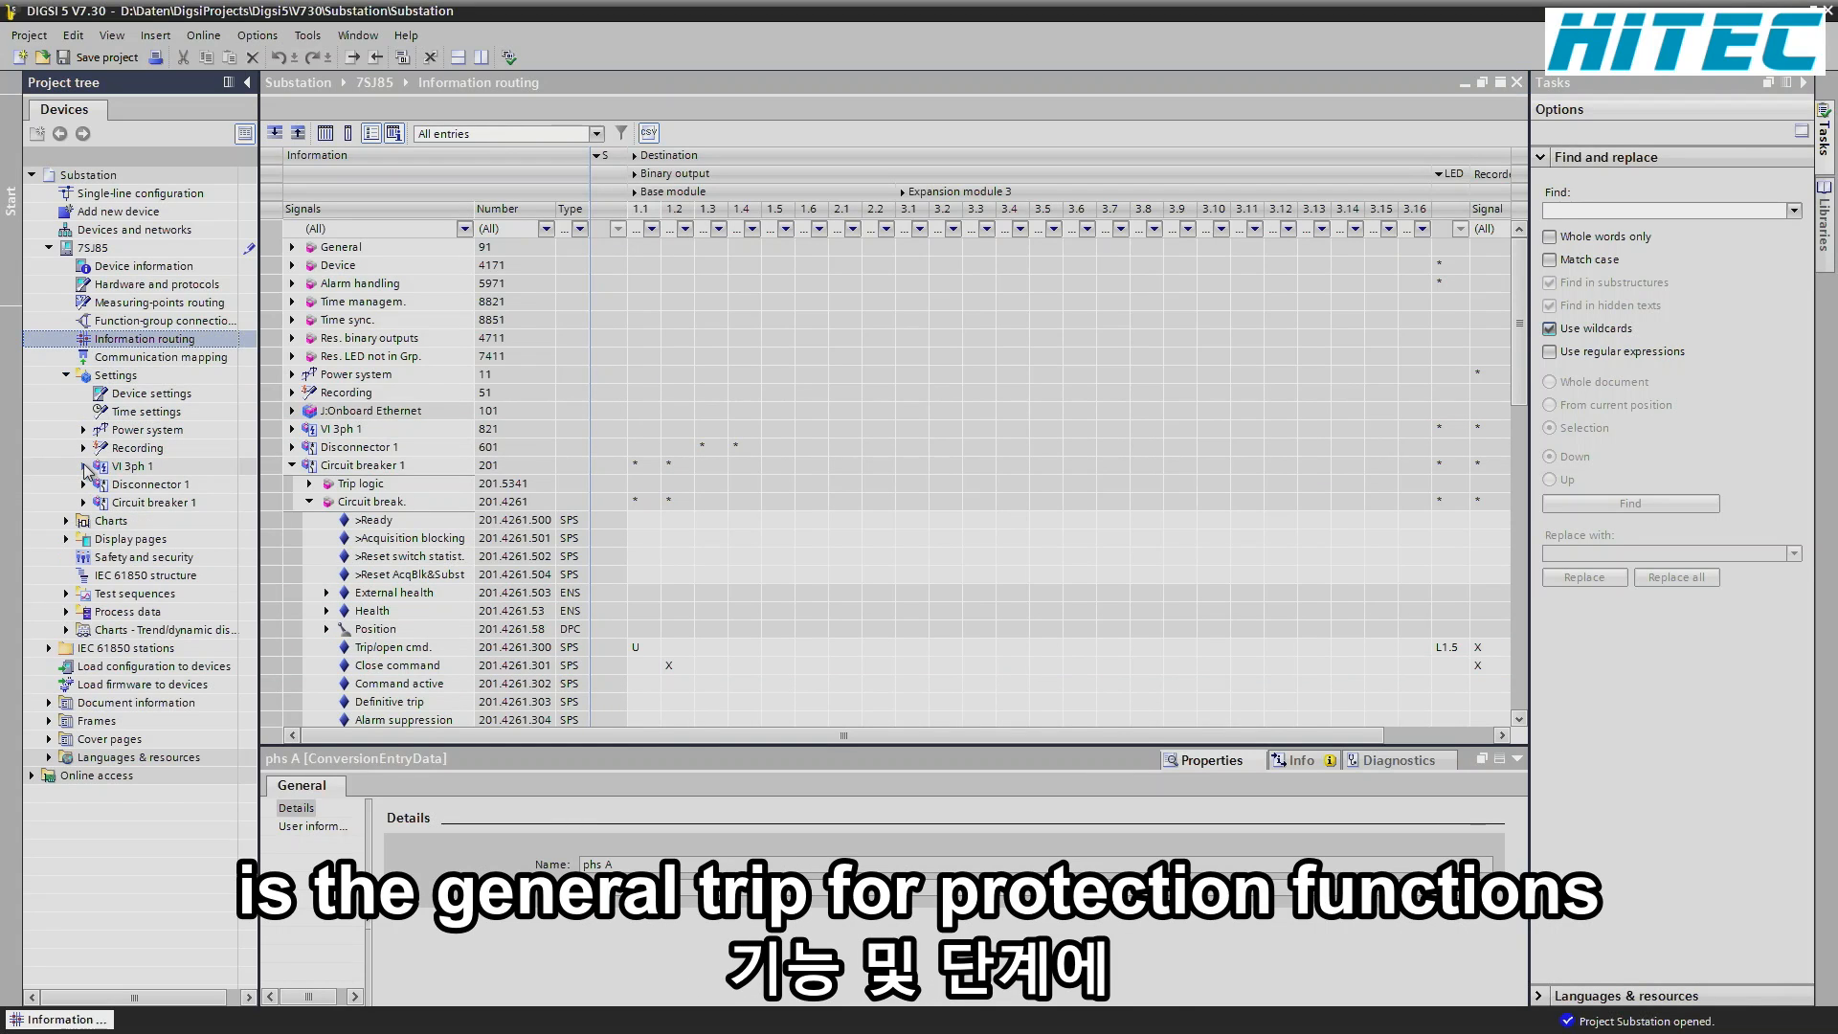
click(84, 466)
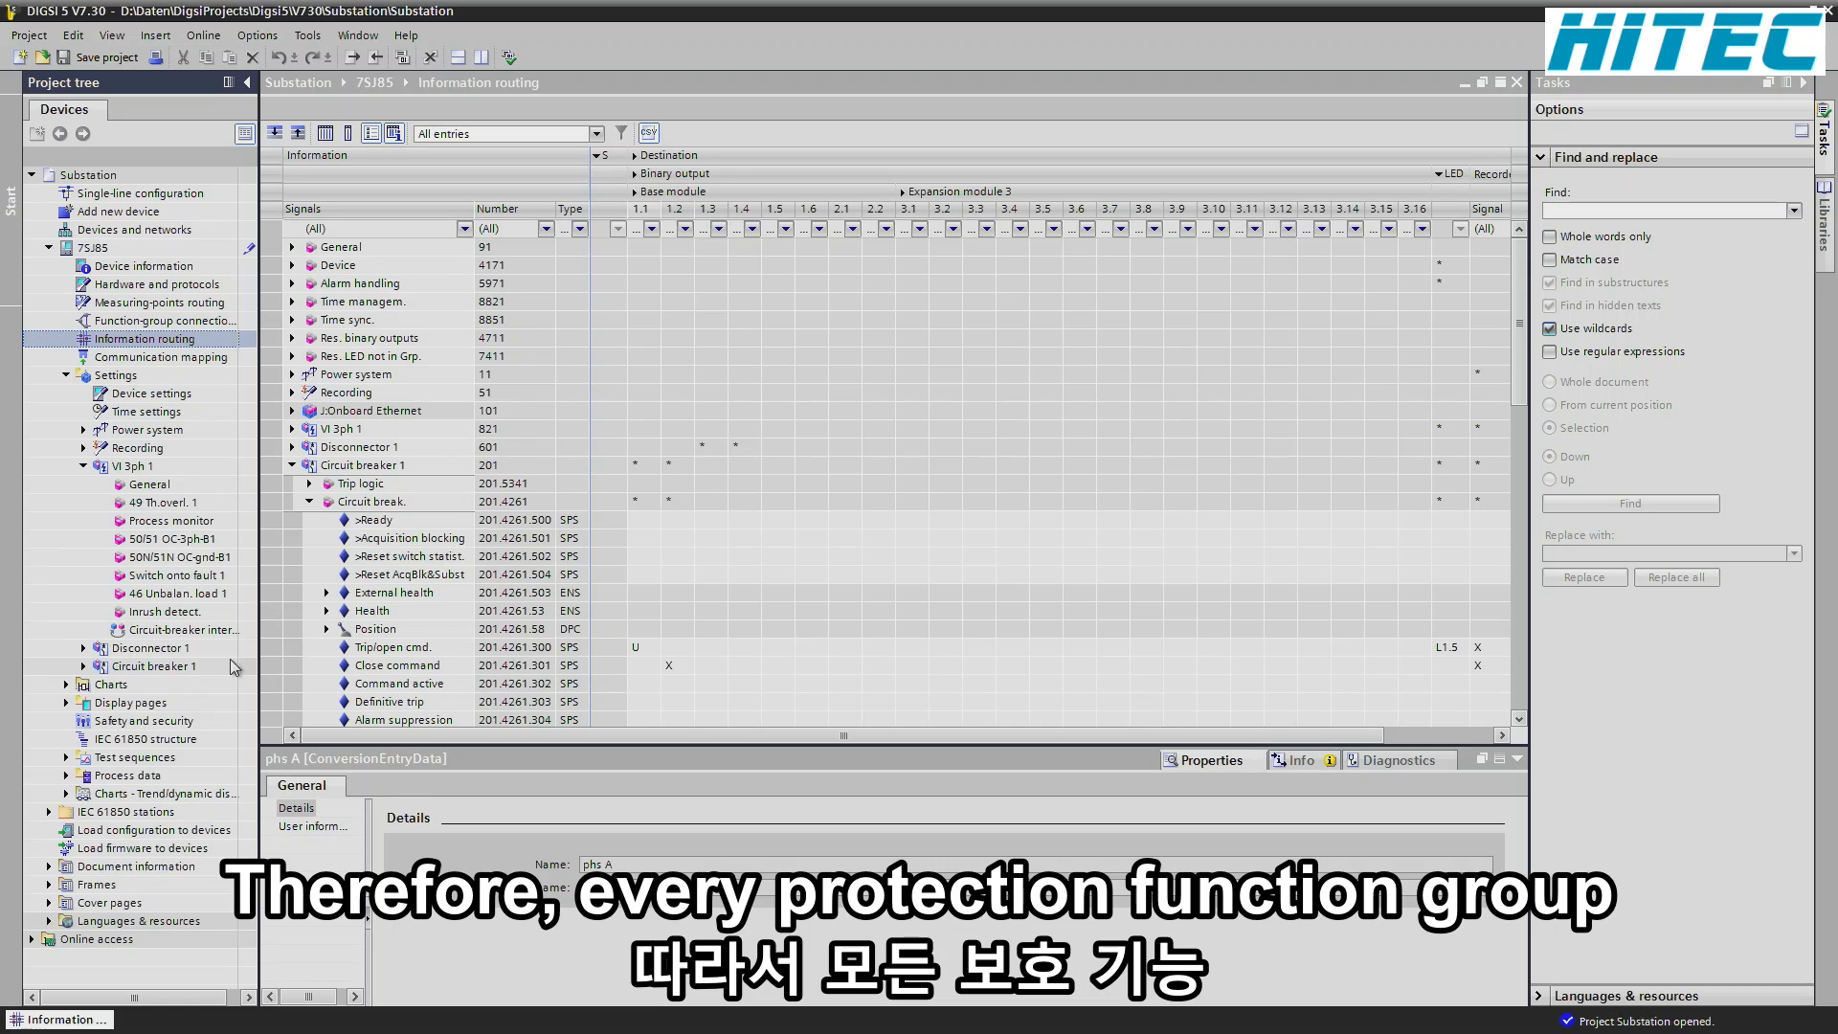
double_click(176, 632)
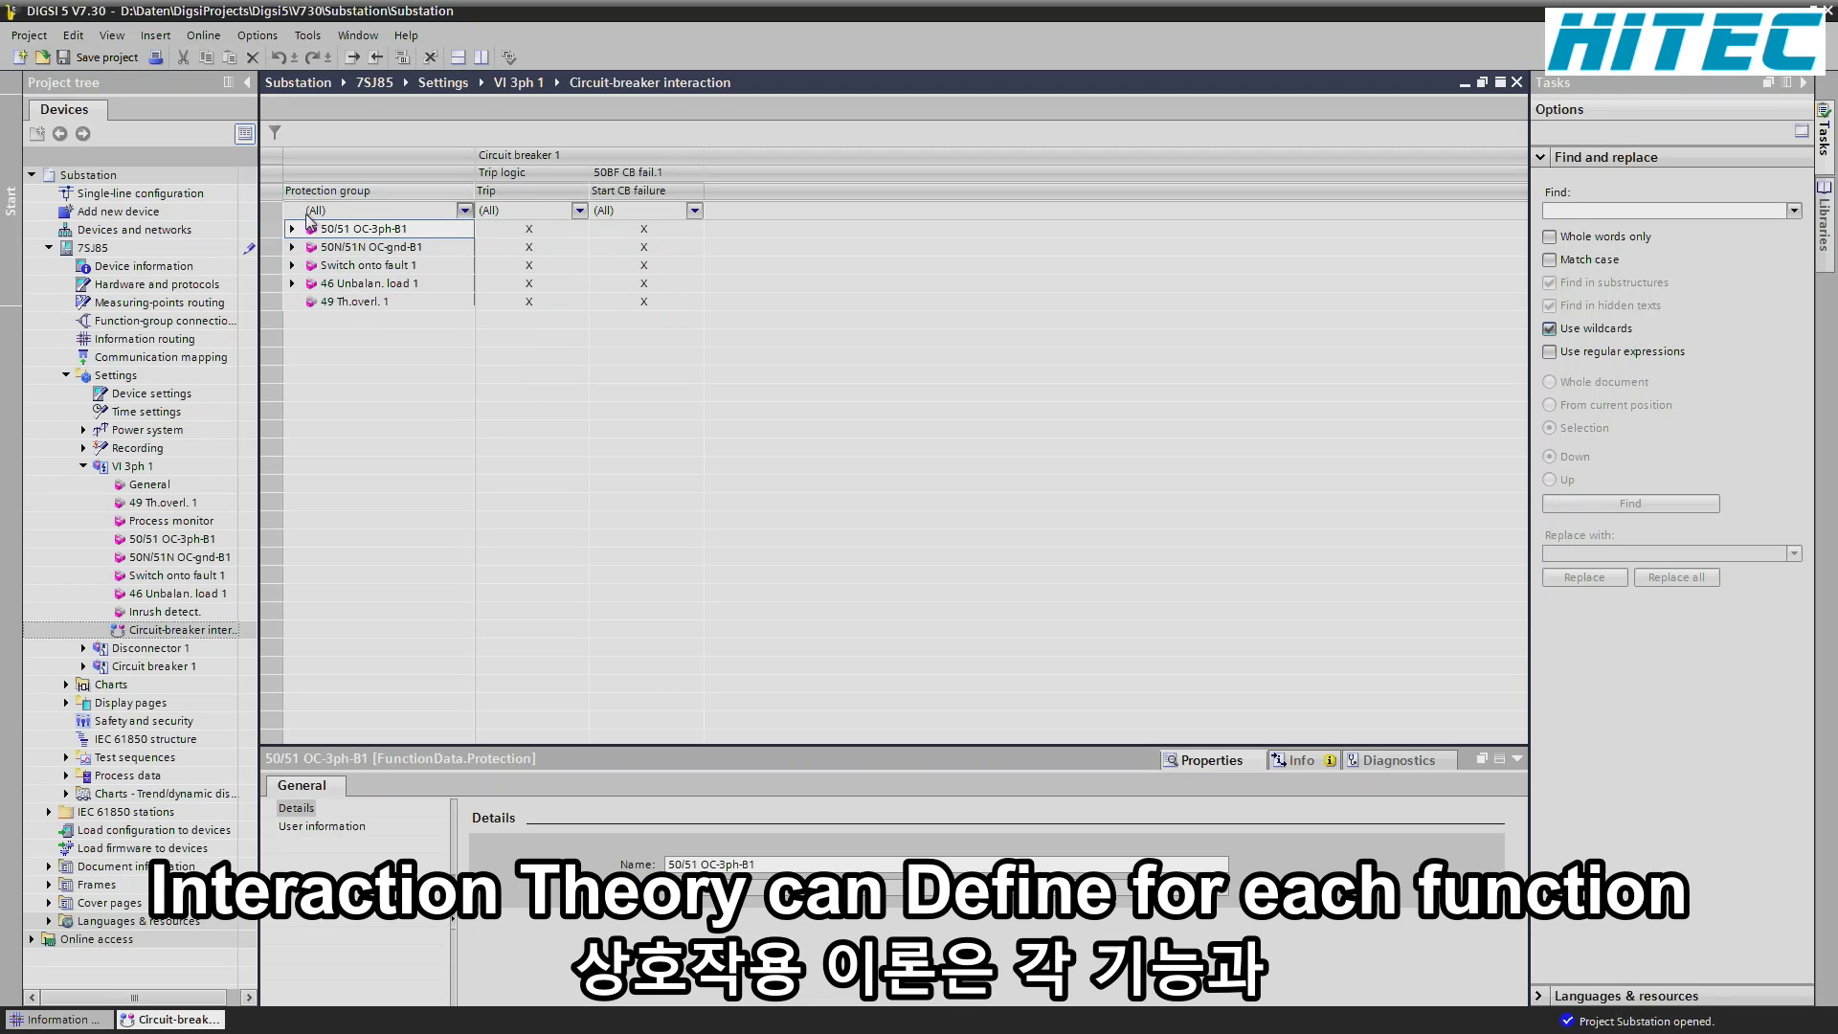
click(292, 230)
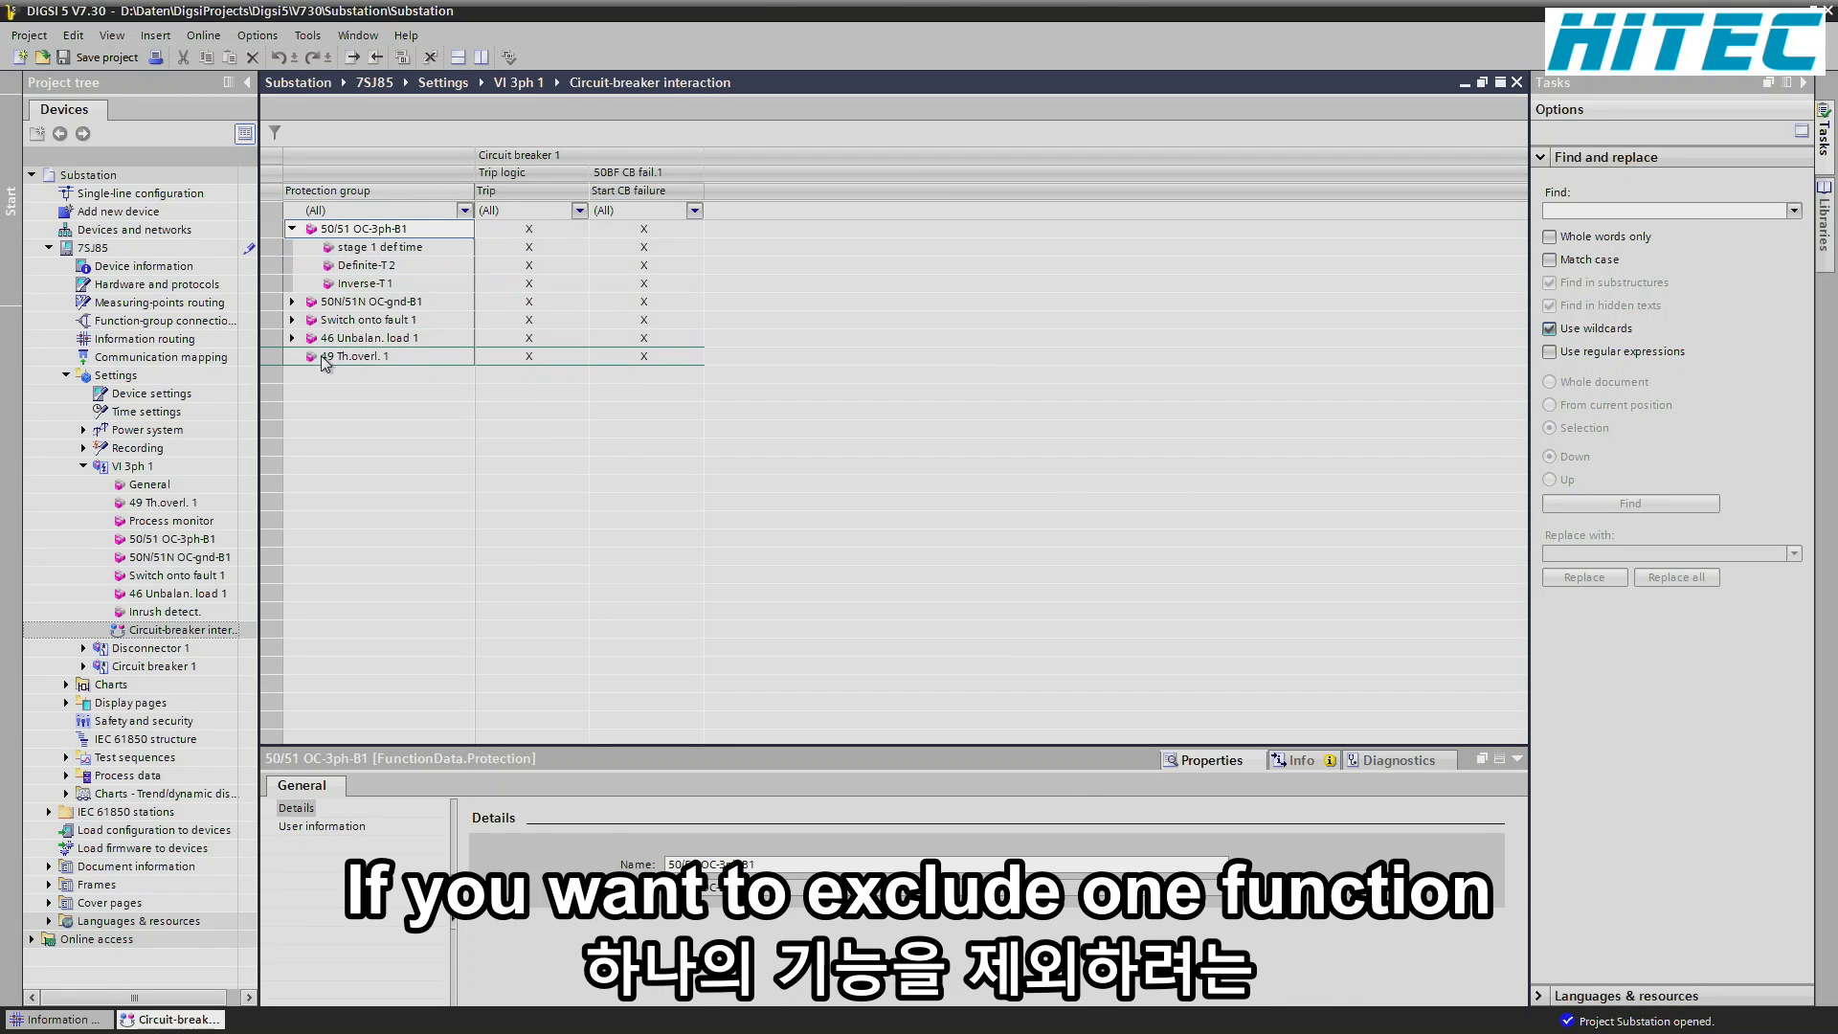
- Delete the Trip routing of 49 Th.overl. 1 to Circuit breaker 1 and close the interaction matrix
click(518, 361)
right_click(520, 363)
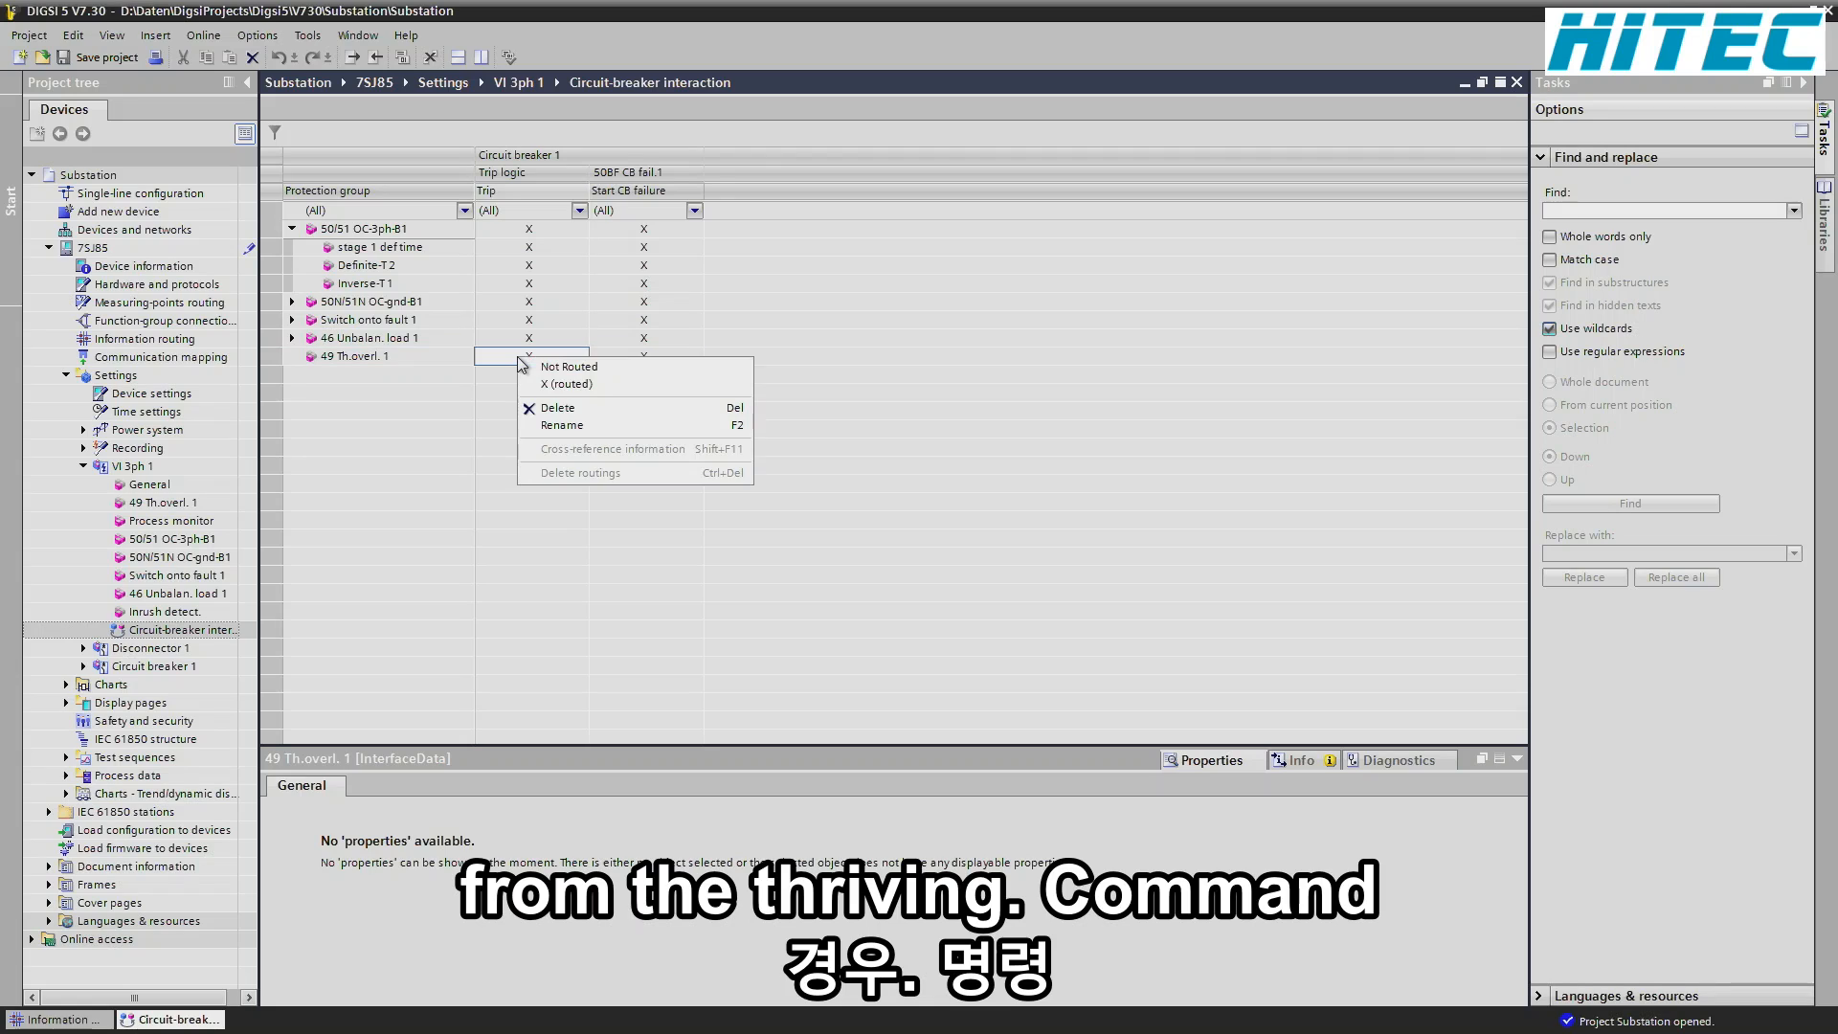
click(545, 410)
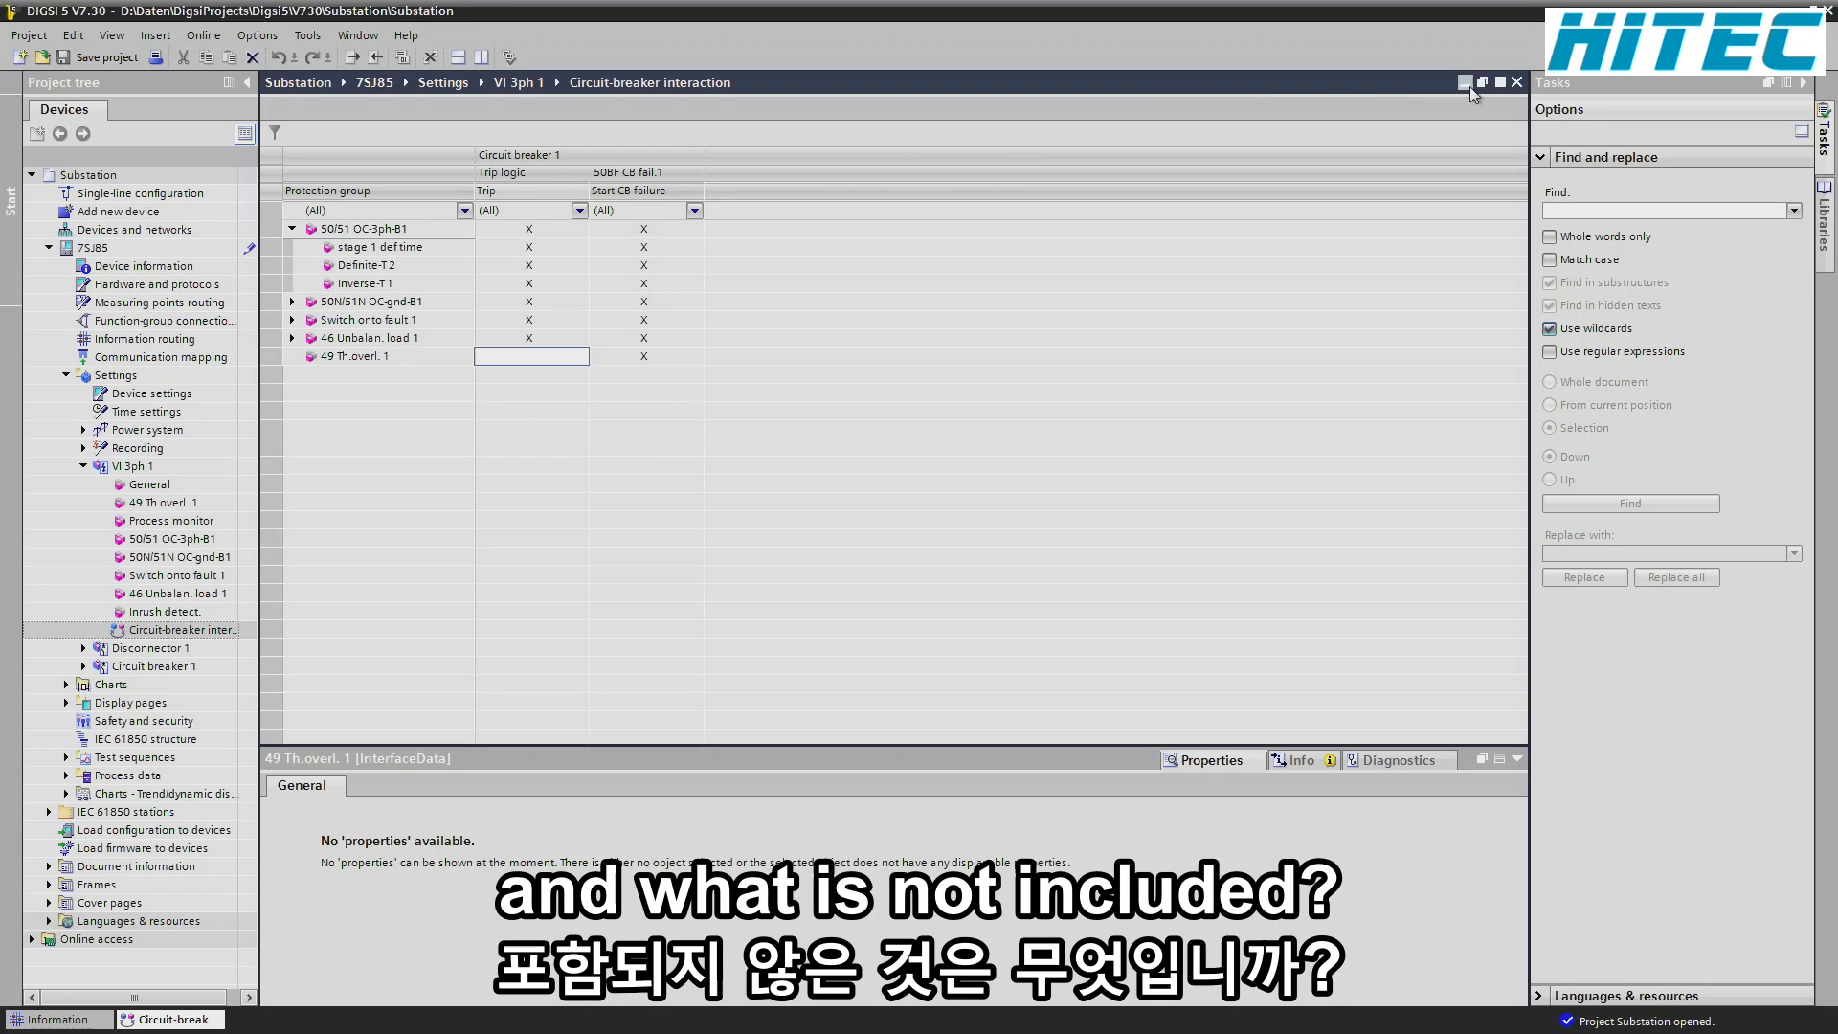
click(1518, 83)
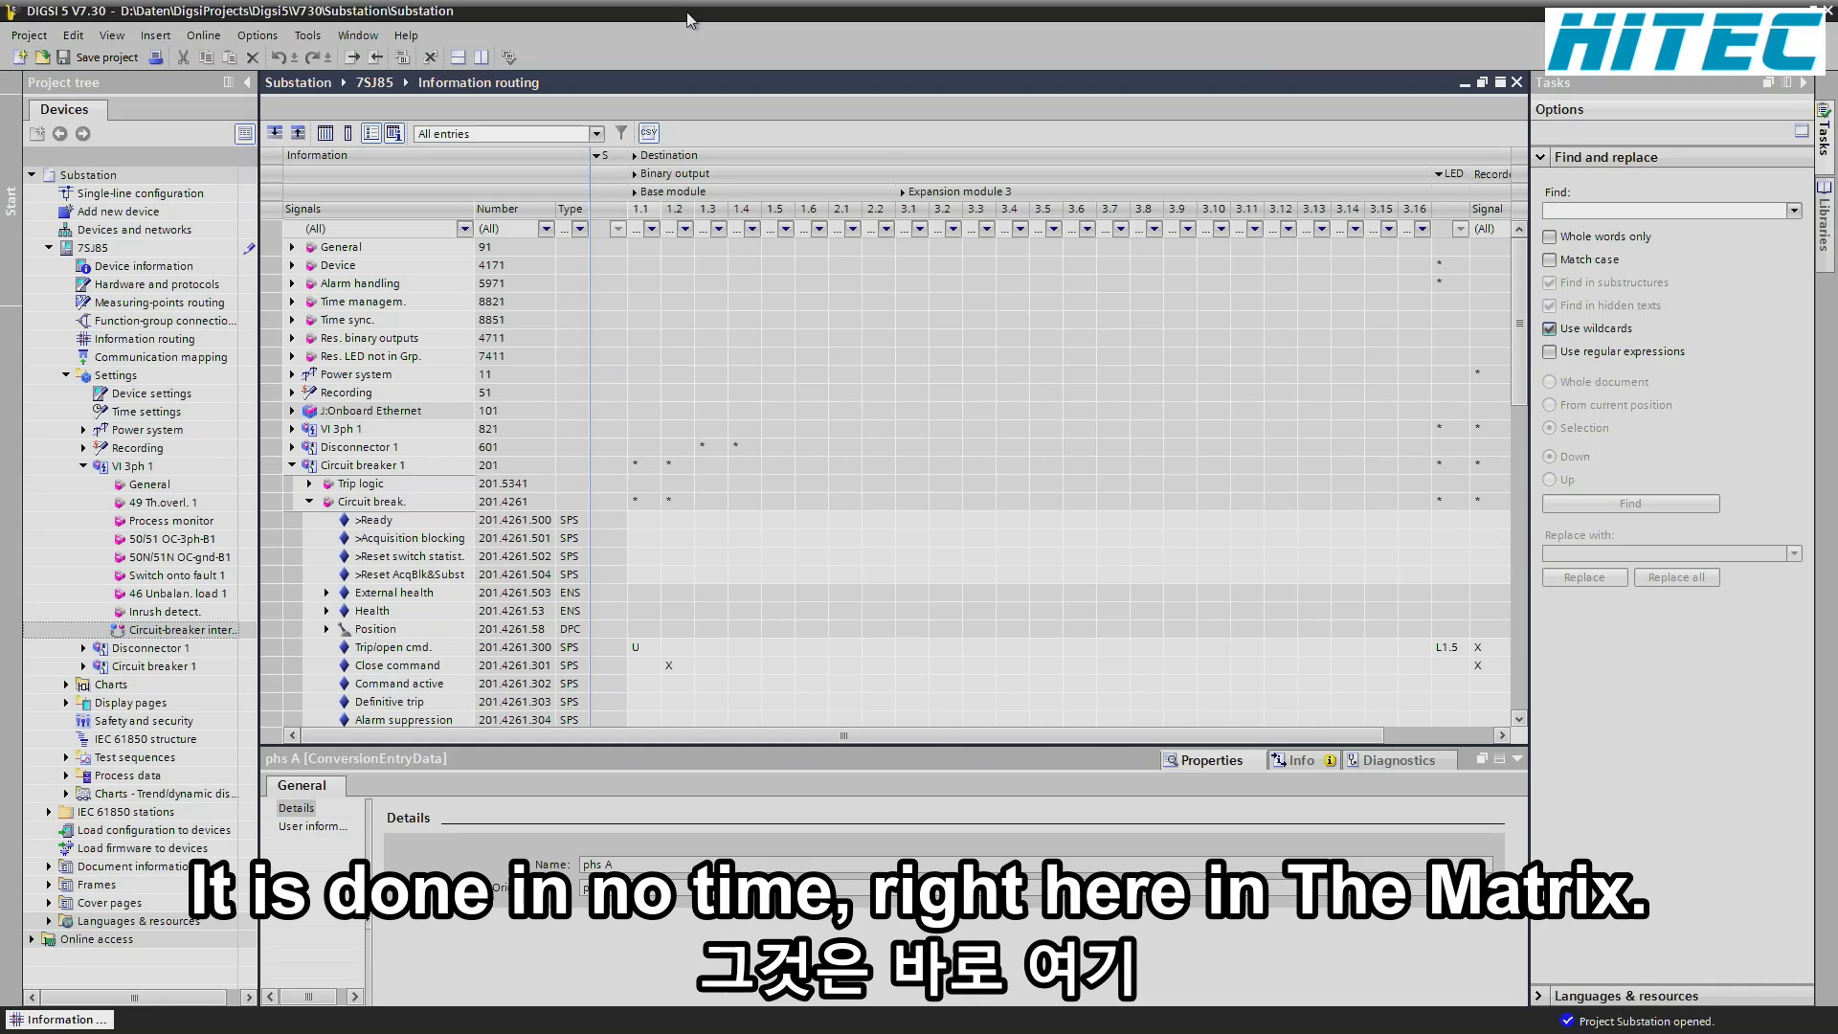
- Show the Source columns and set the thresholds of binary input 2.3 to Low: 10 V, High: 19 V
click(599, 156)
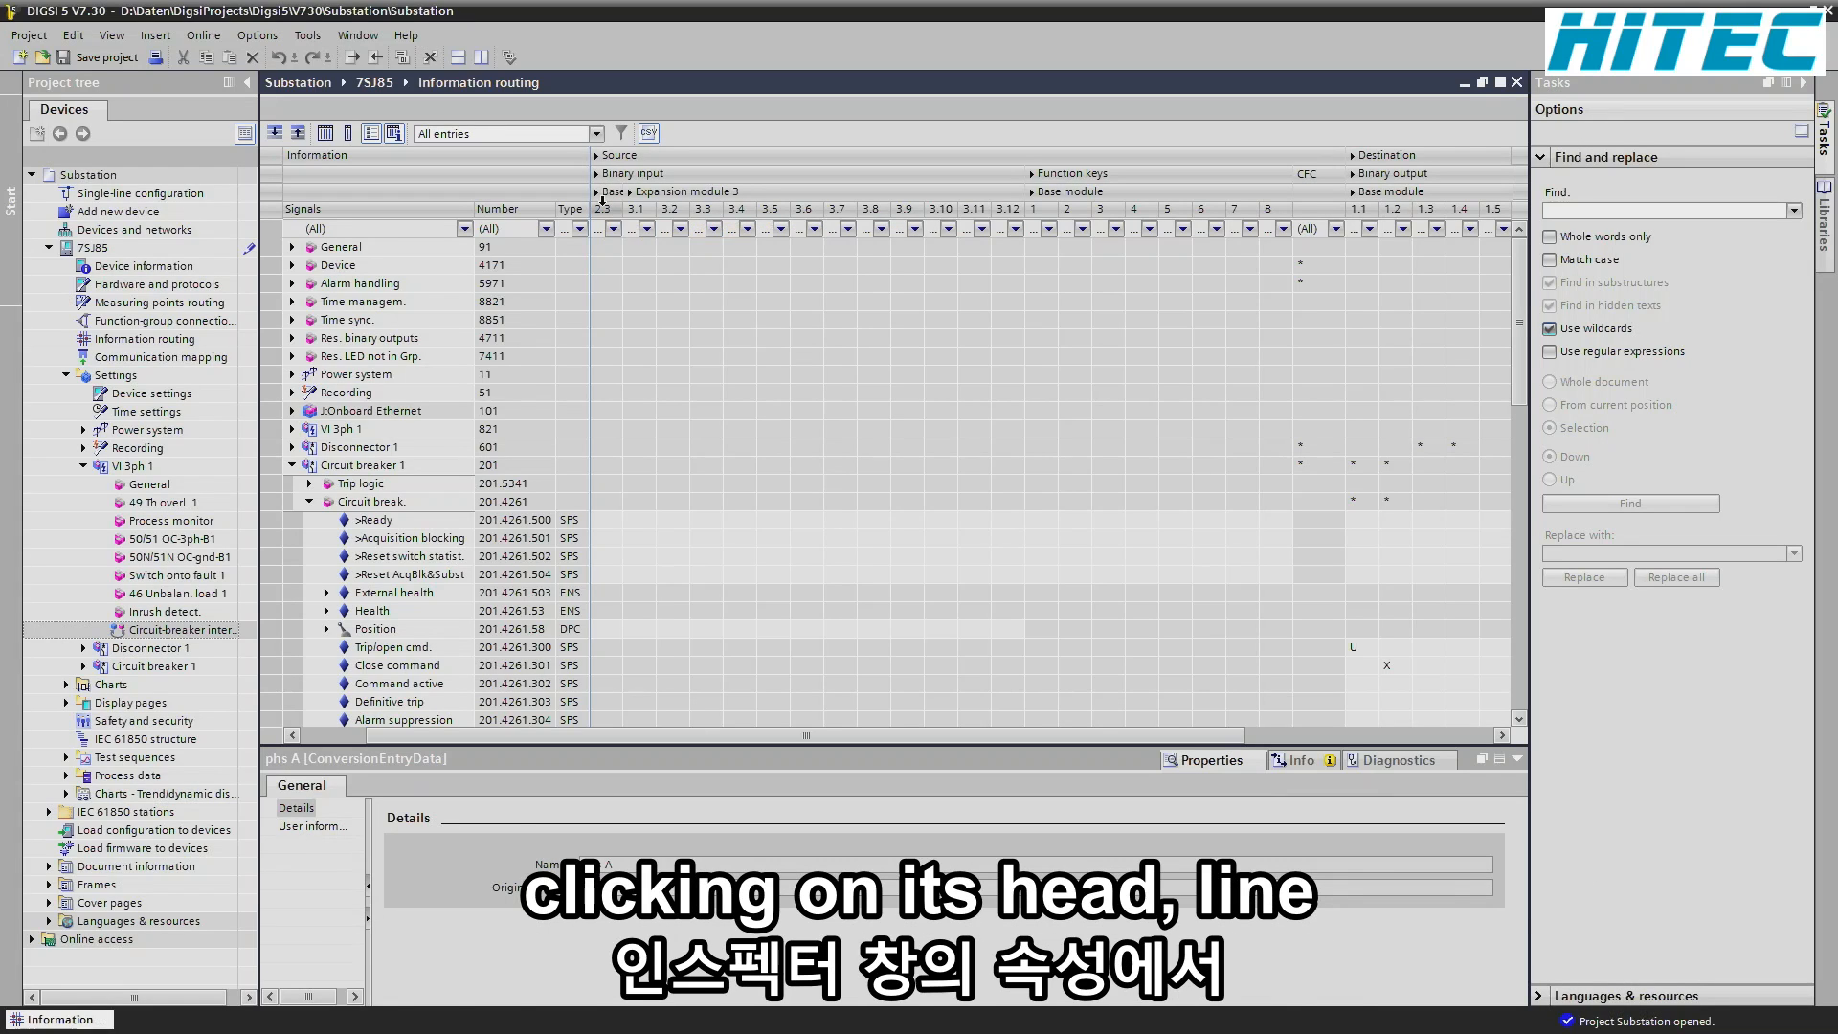
click(603, 200)
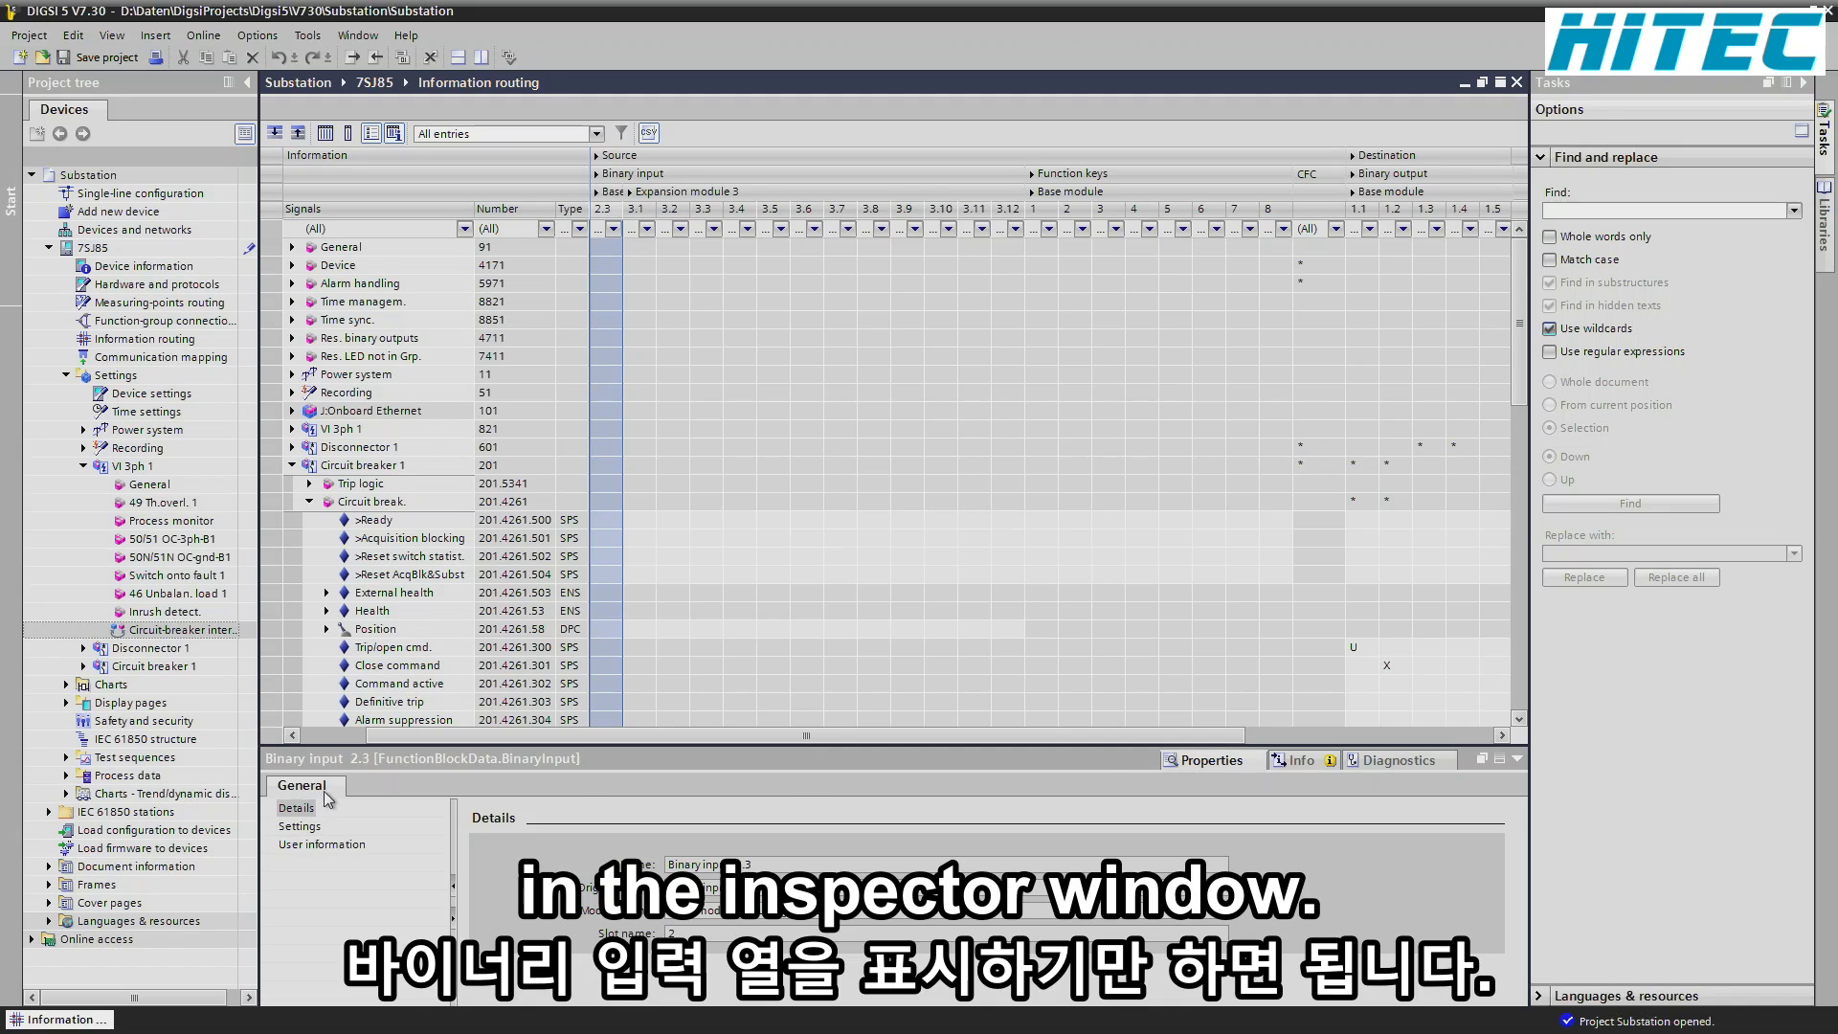
click(299, 826)
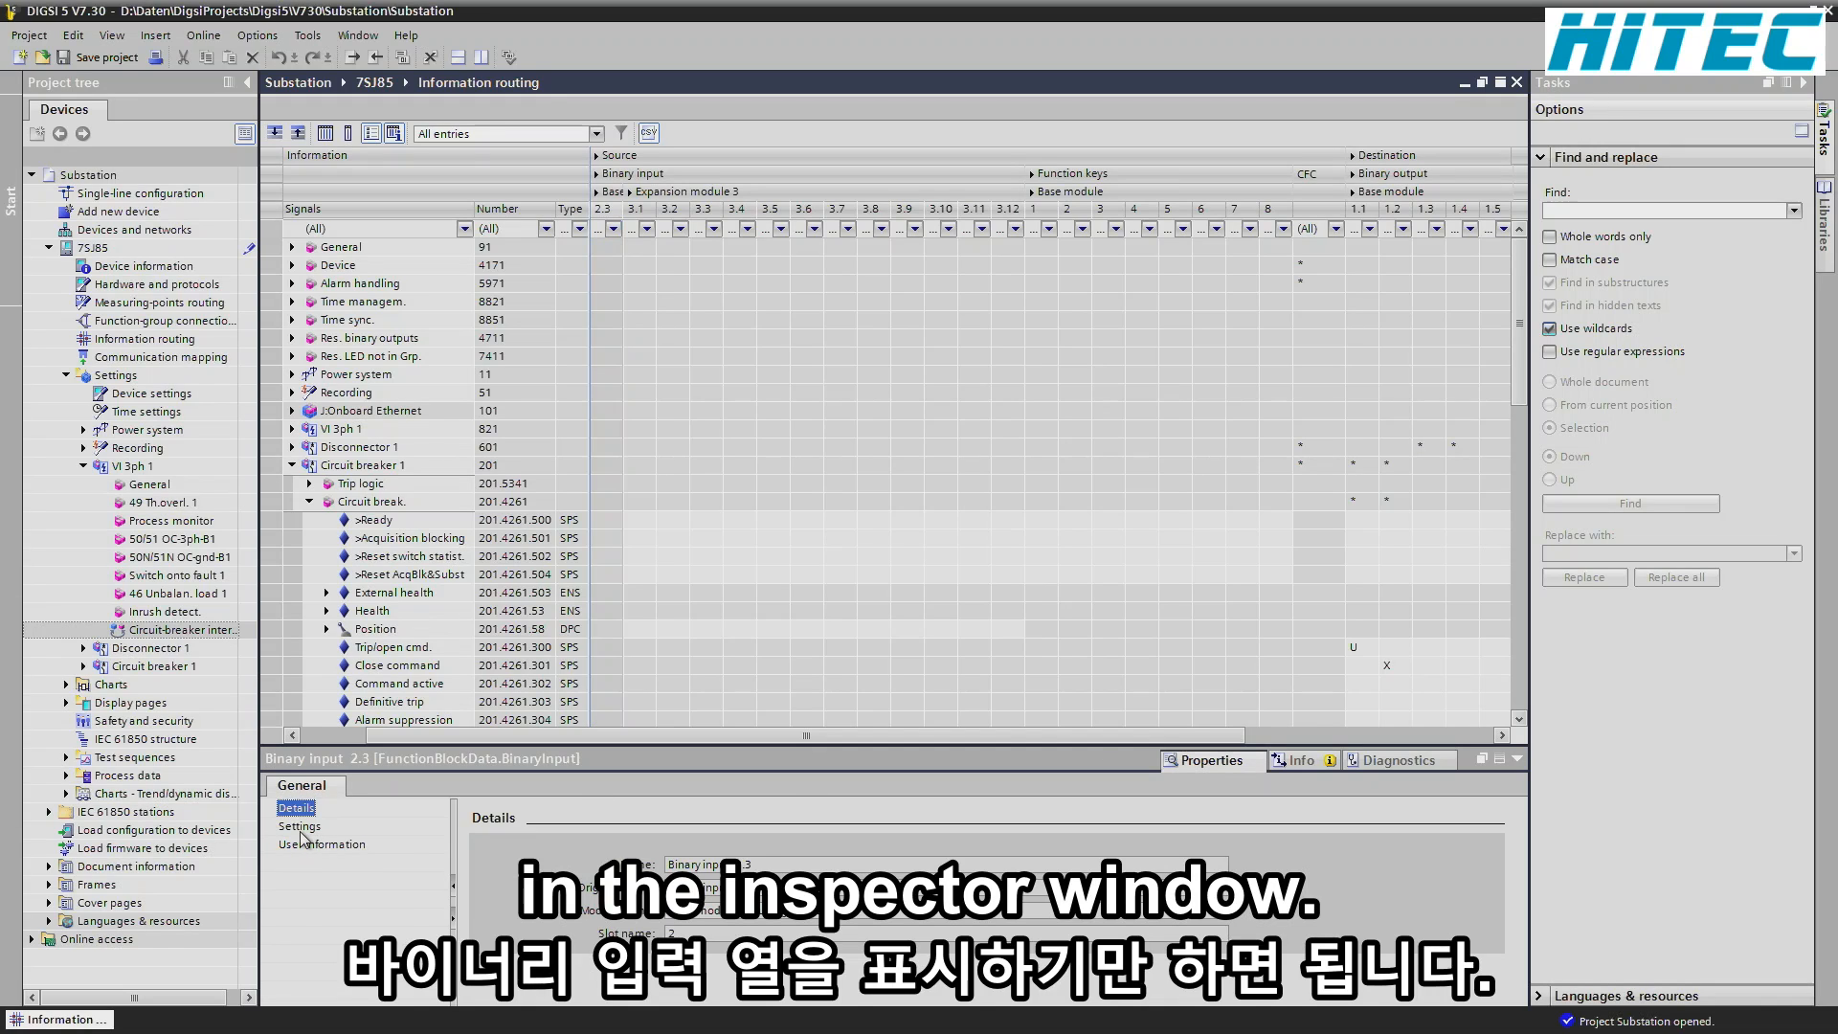
click(1120, 865)
click(956, 881)
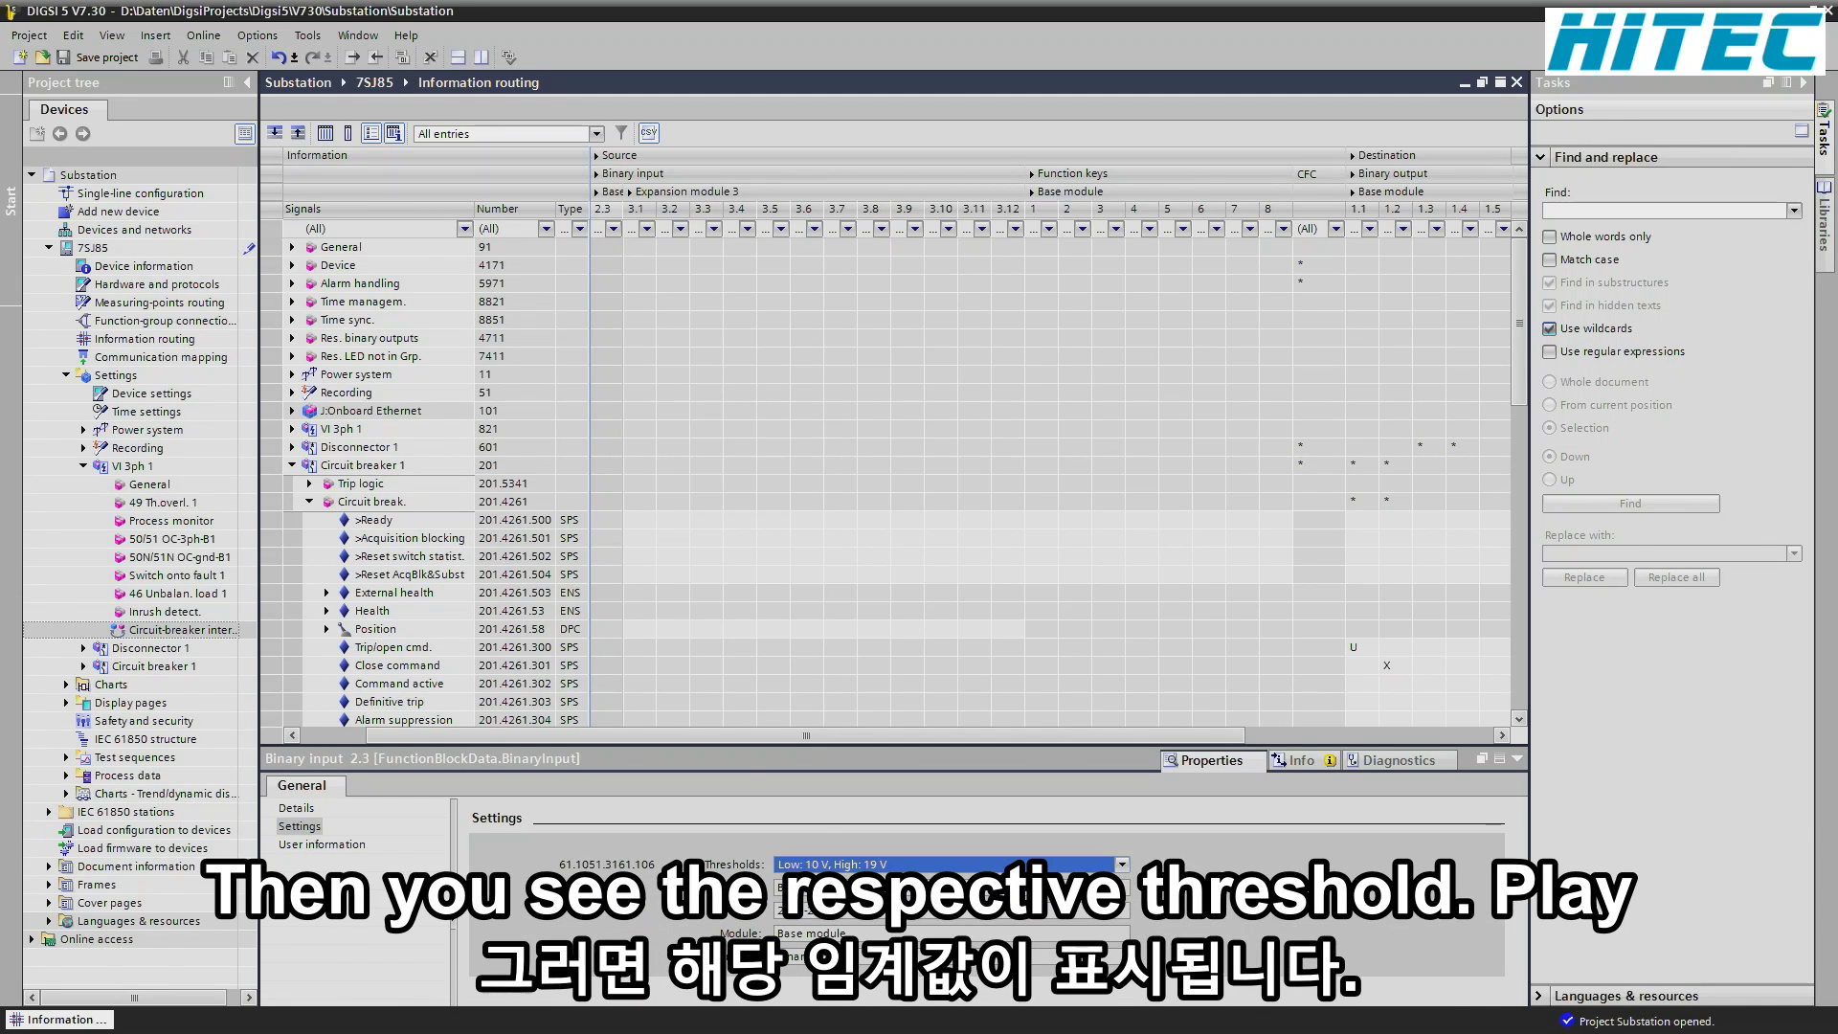
- Collapse the Source columns, expand the LEDs columns and set the LED color of base module LED 1.1 to green
drag(749, 741, 511, 738)
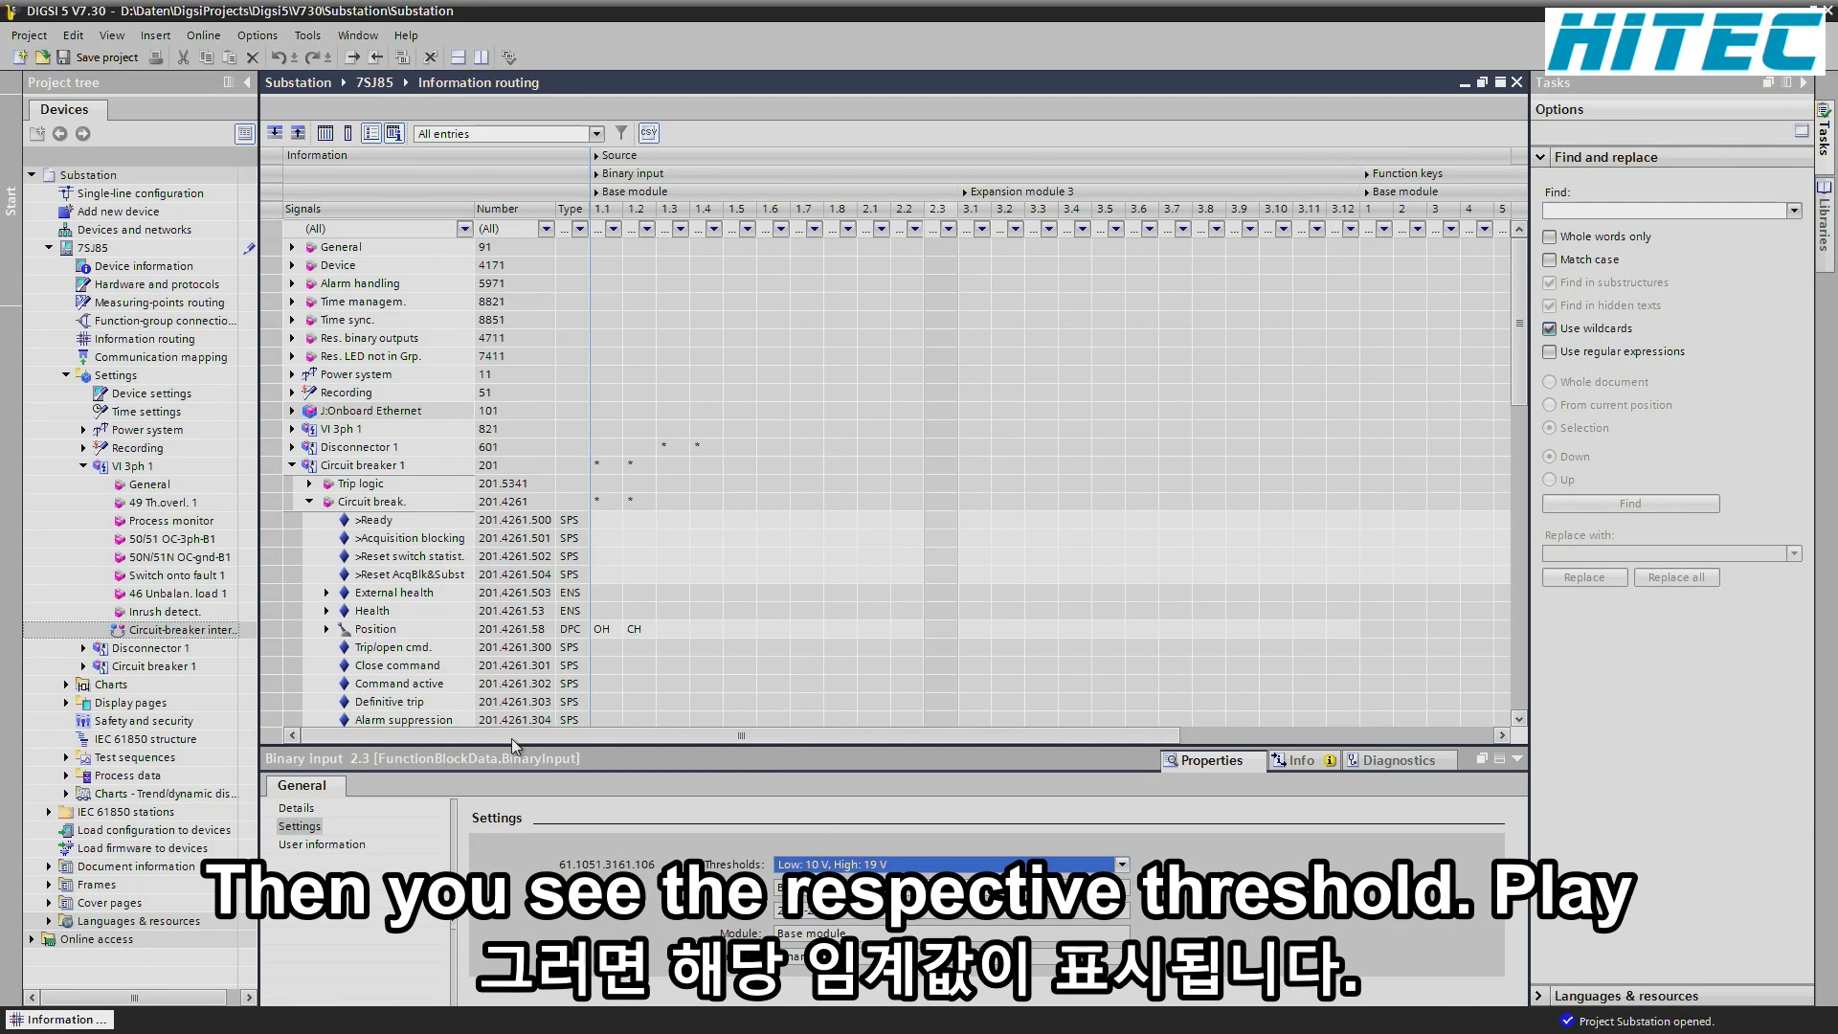
click(598, 155)
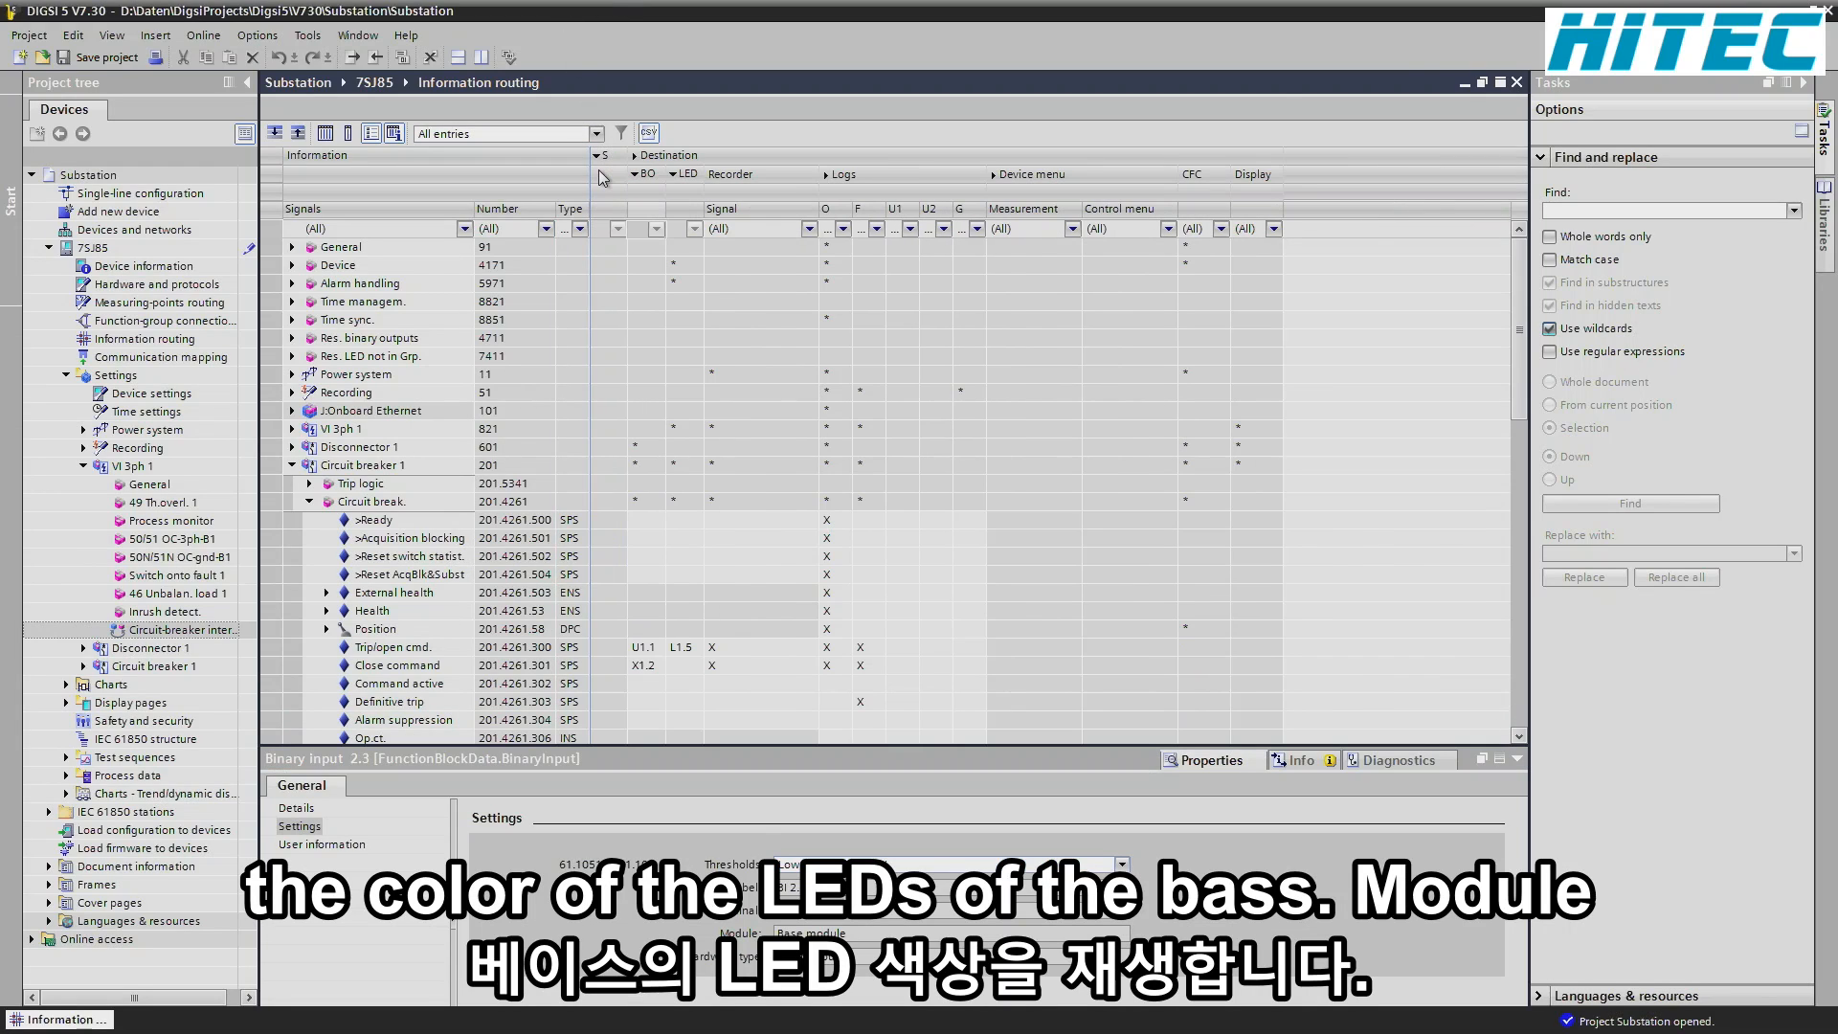
click(673, 174)
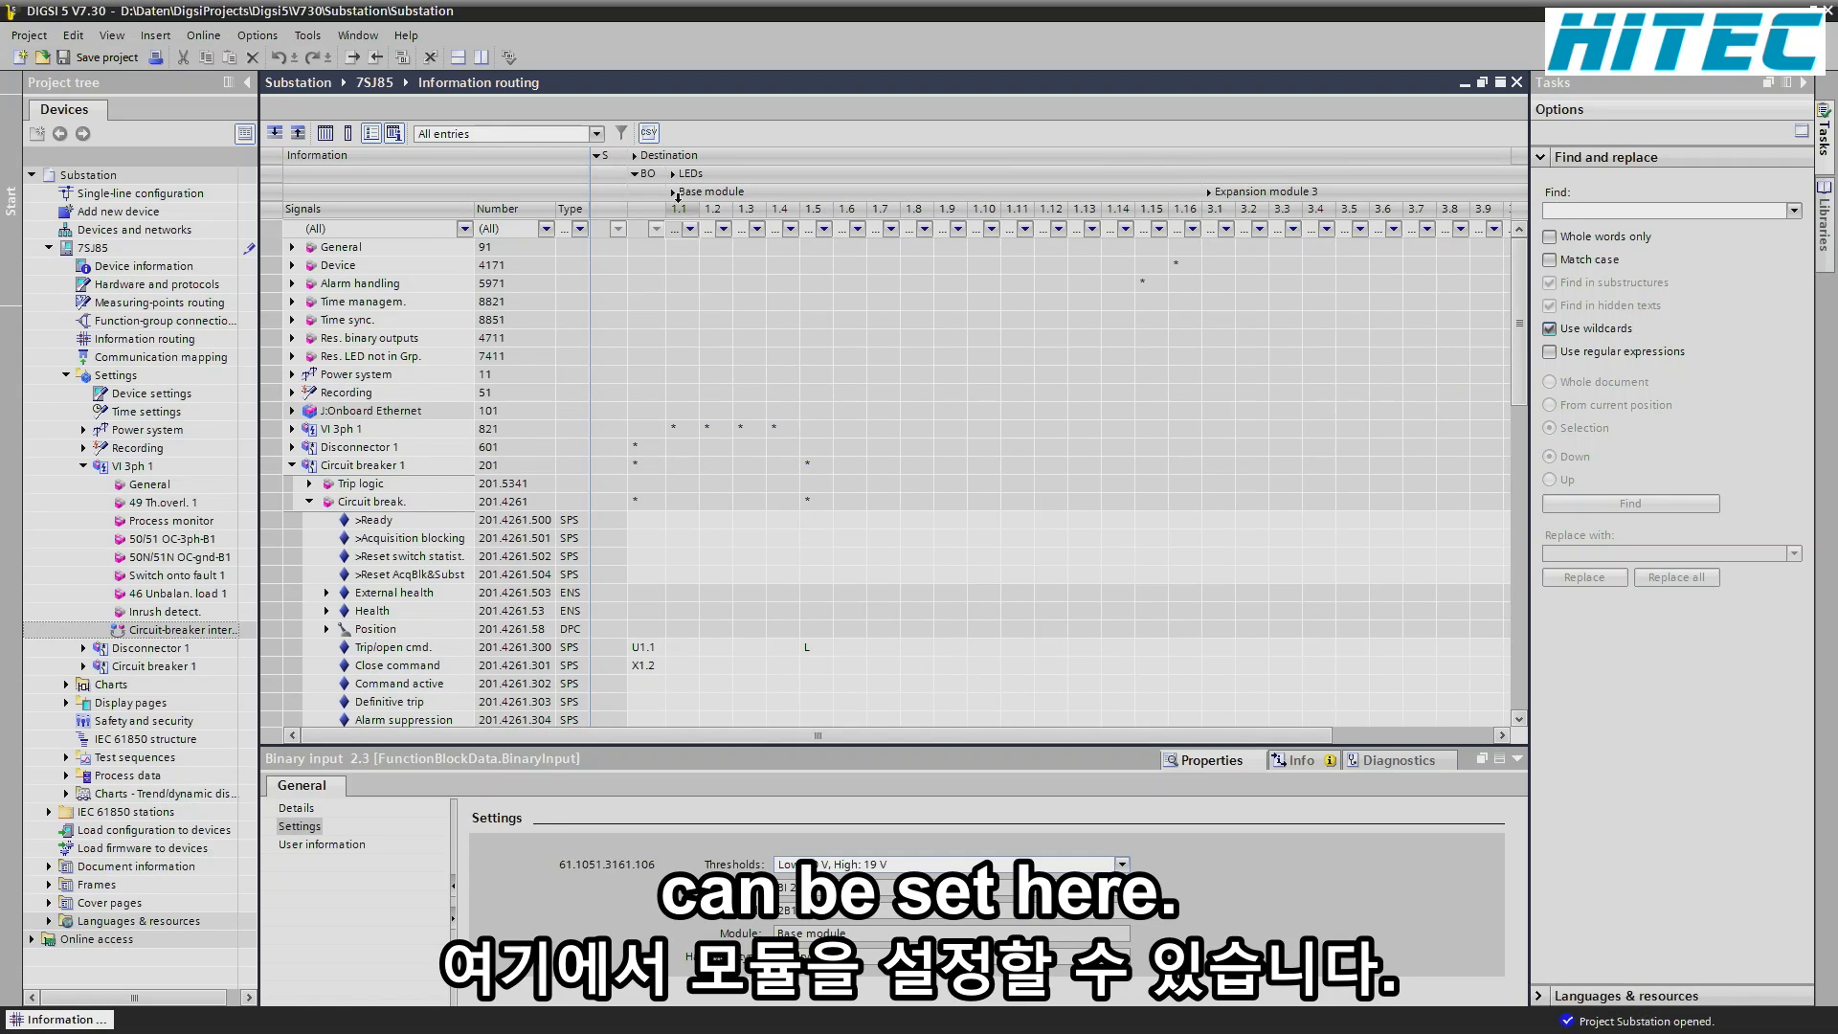
click(677, 198)
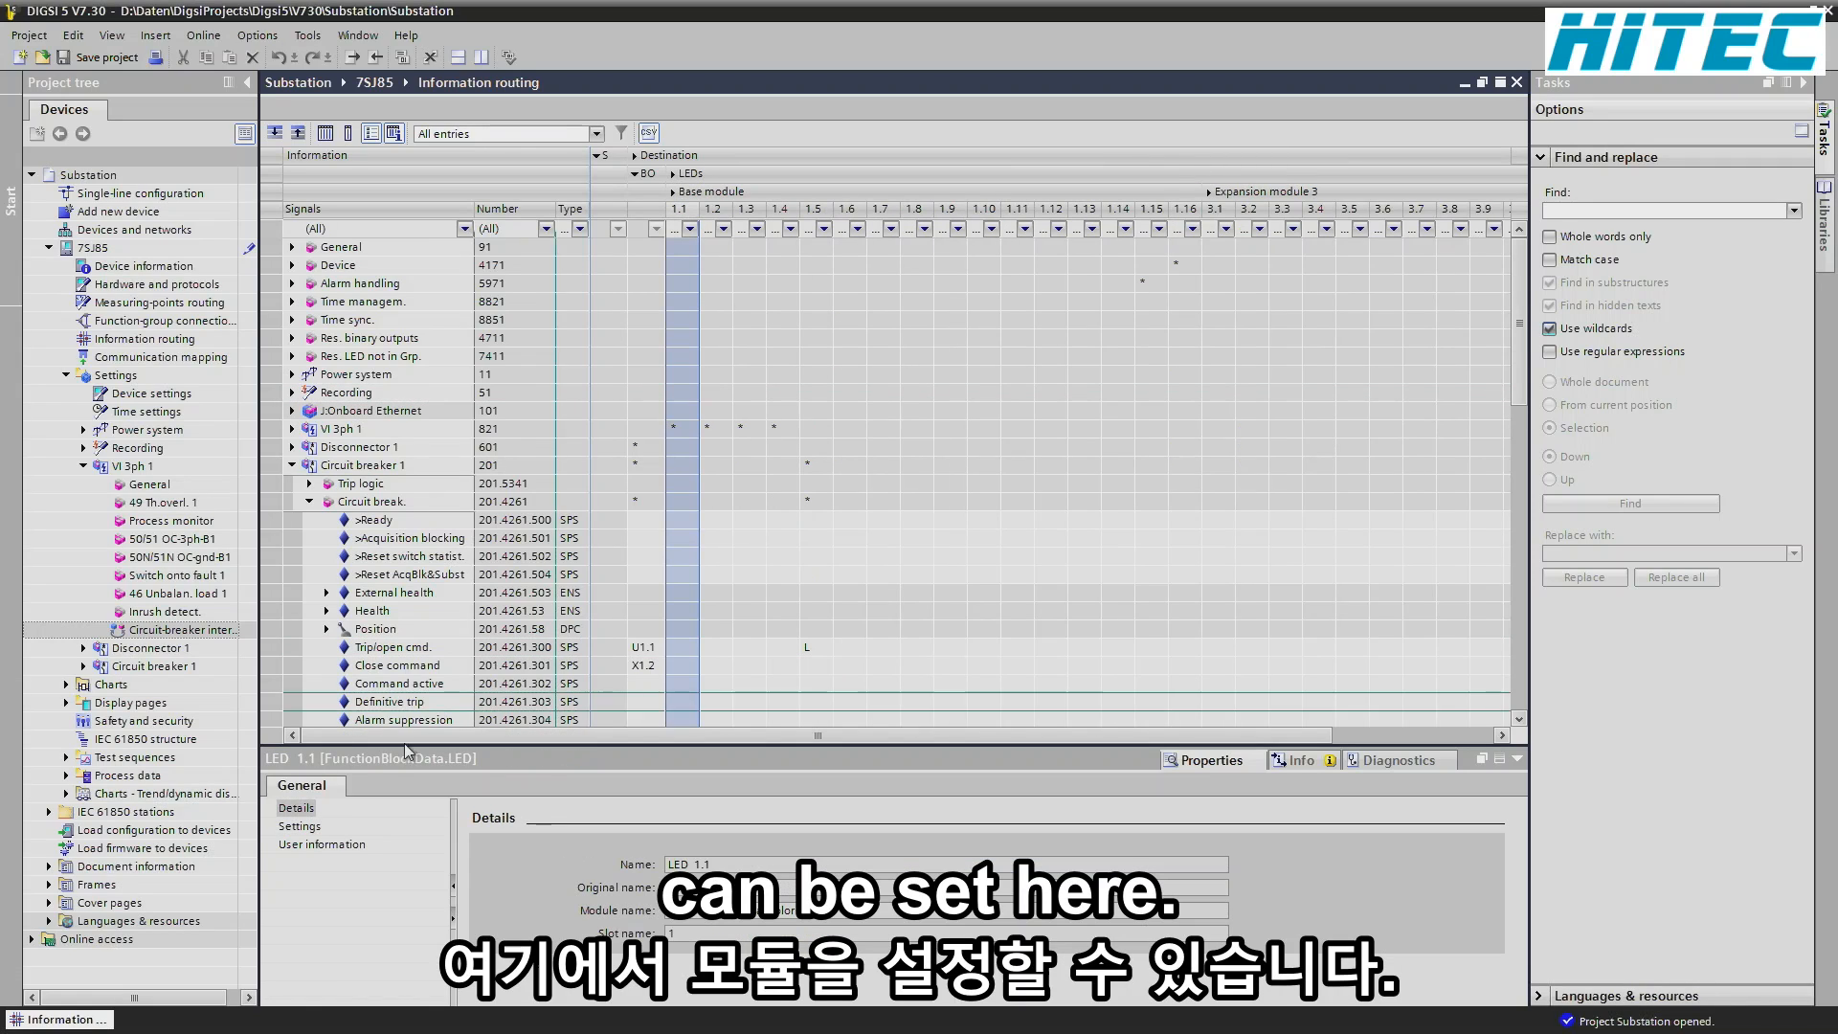
click(306, 826)
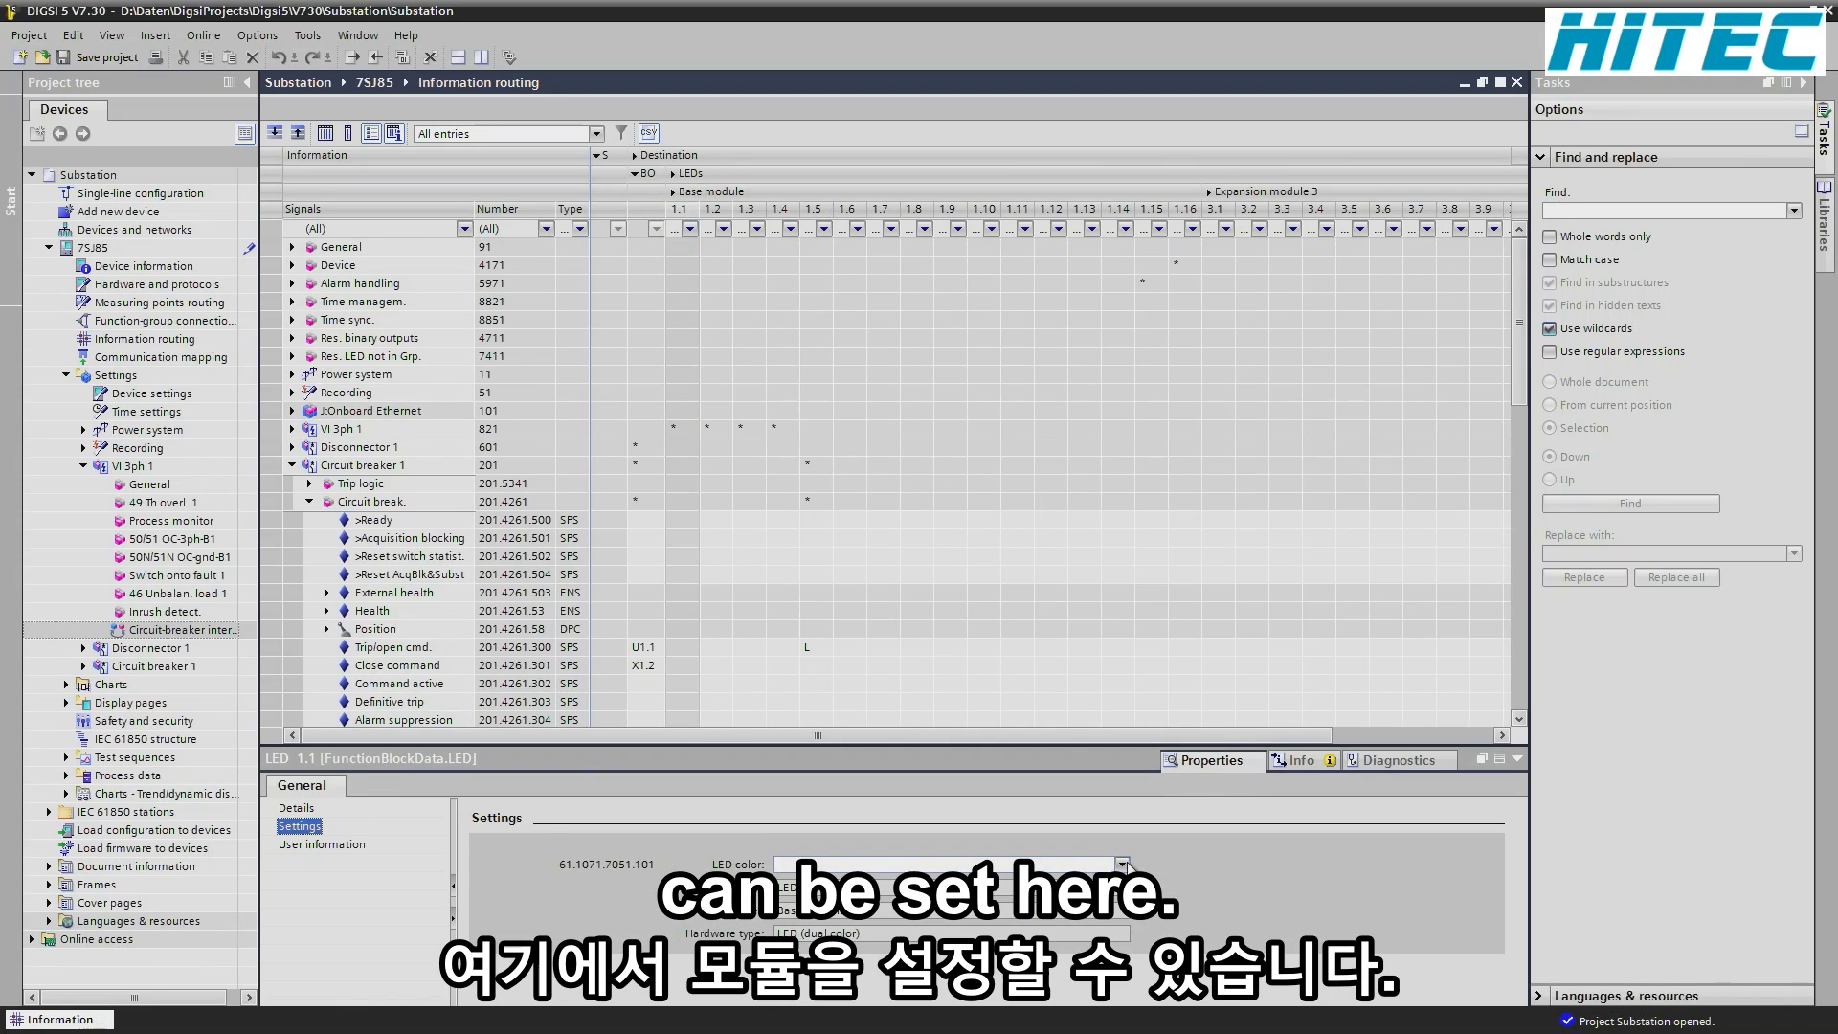
click(1069, 866)
click(883, 896)
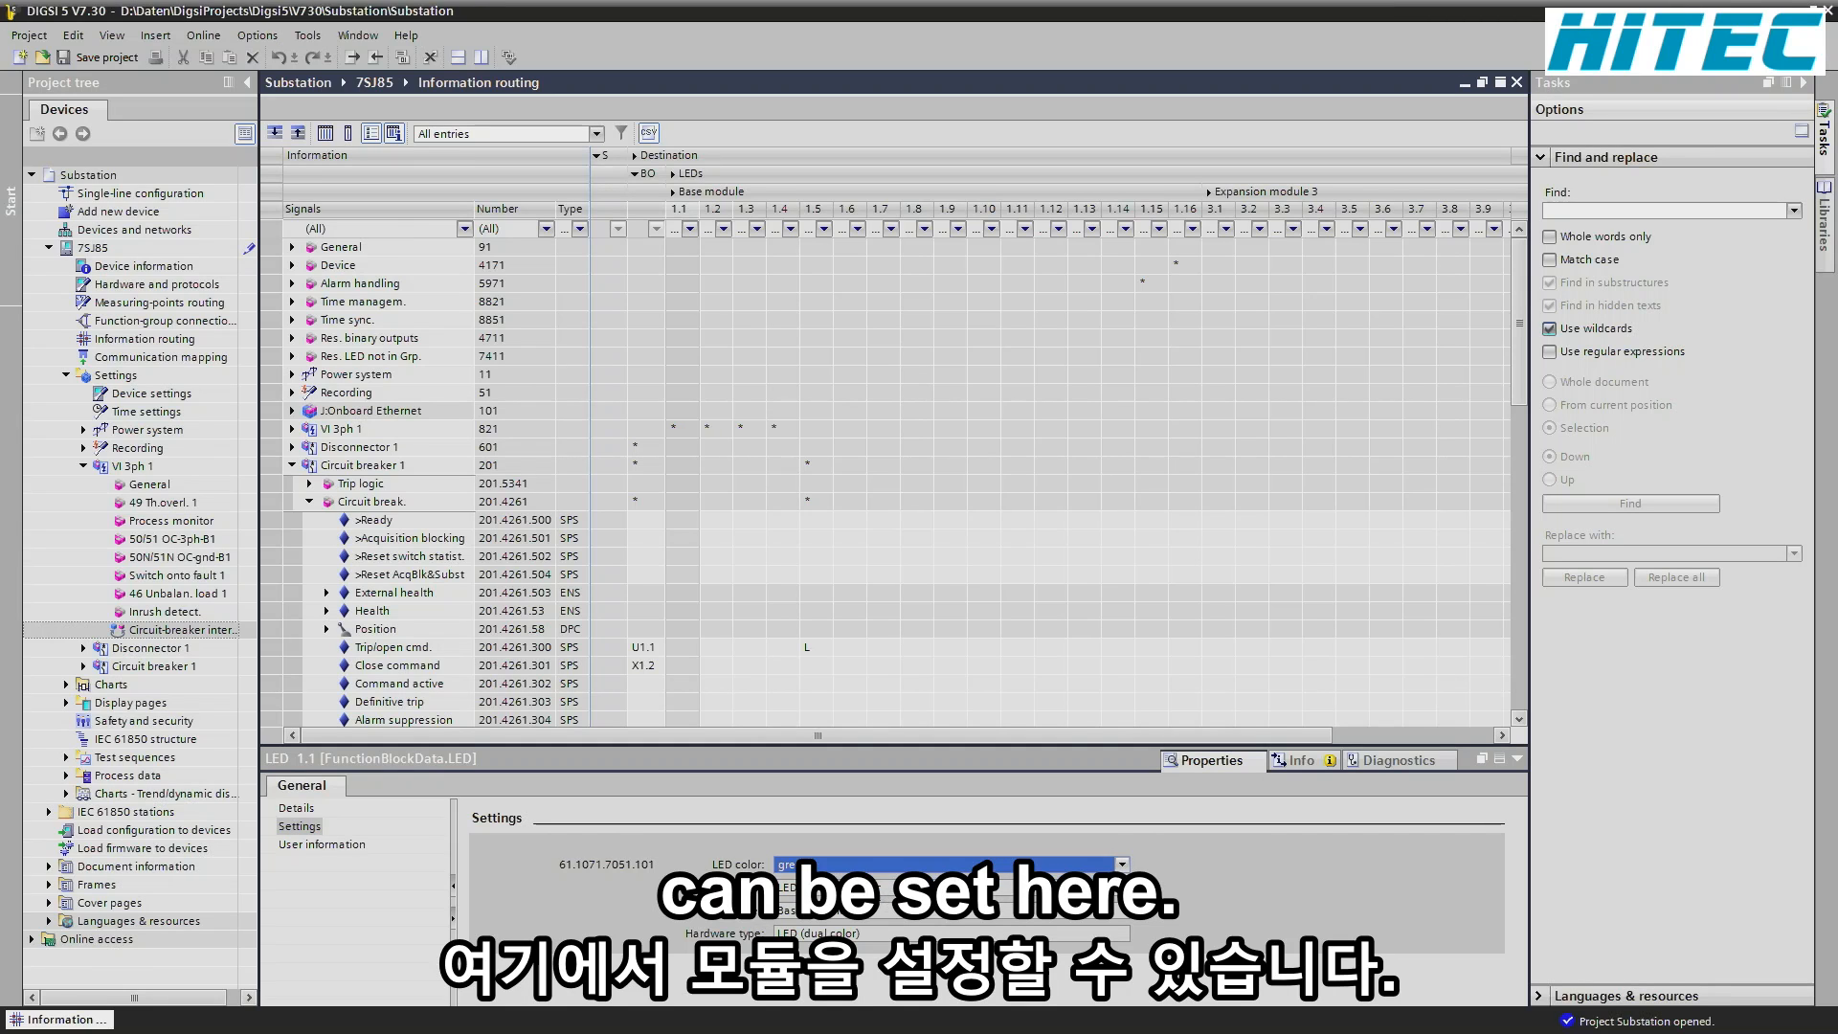